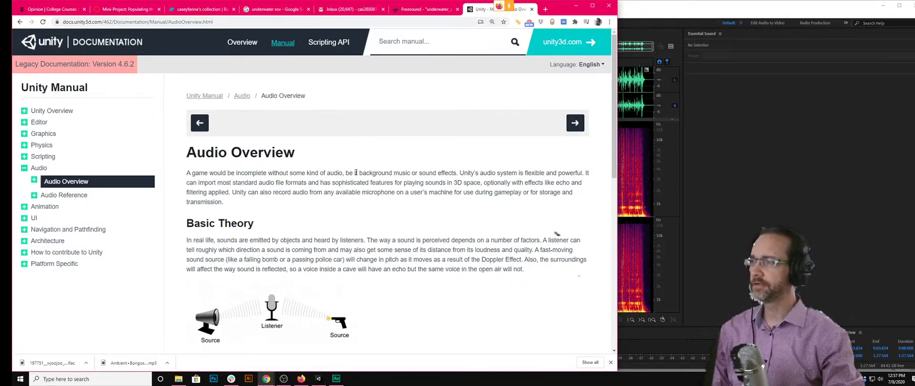
- Review the Basic Theory section of Unity's Audio Overview and the Lake LBJ underwater ambience page on Freesound
{"action": "scroll", "coordinate": [366, 204], "scroll_direction": "down", "scroll_amount": 2}
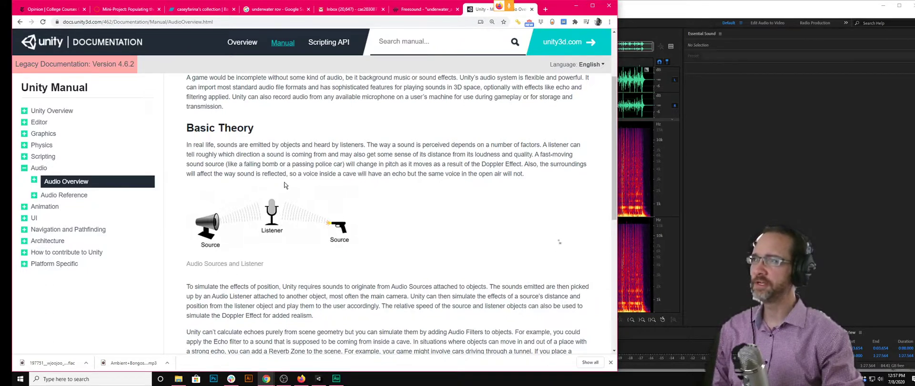
{"action": "left_click", "coordinate": [399, 10]}
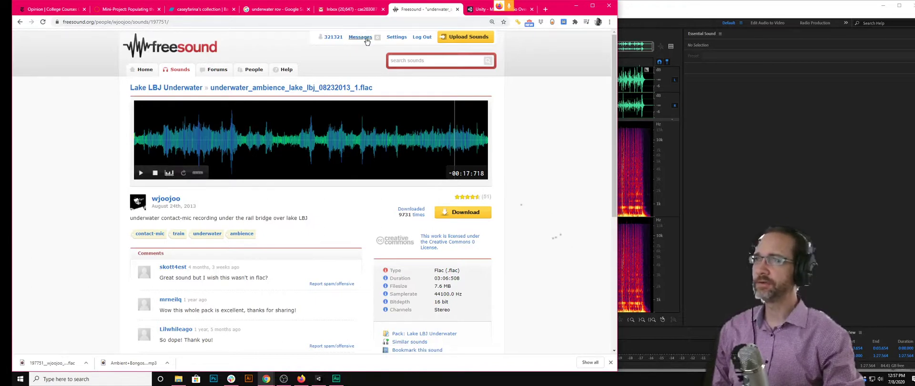
{"action": "scroll", "coordinate": [123, 228], "scroll_direction": "down", "scroll_amount": 3}
{"action": "scroll", "coordinate": [122, 233], "scroll_direction": "up", "scroll_amount": 3}
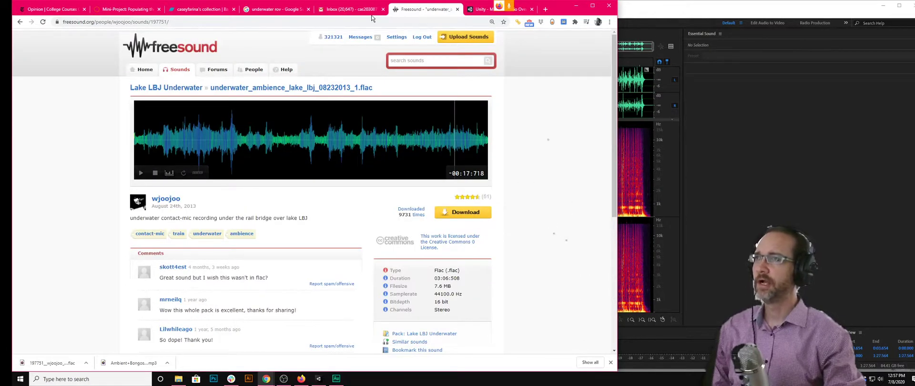
- Search the web for "adobe audition sound effects" in a new browser tab
{"action": "key", "text": "ctrl+t"}
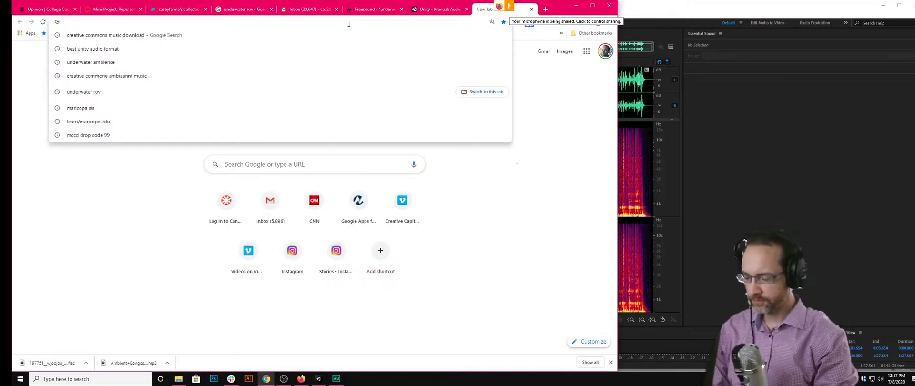
{"action": "type", "text": "a"}
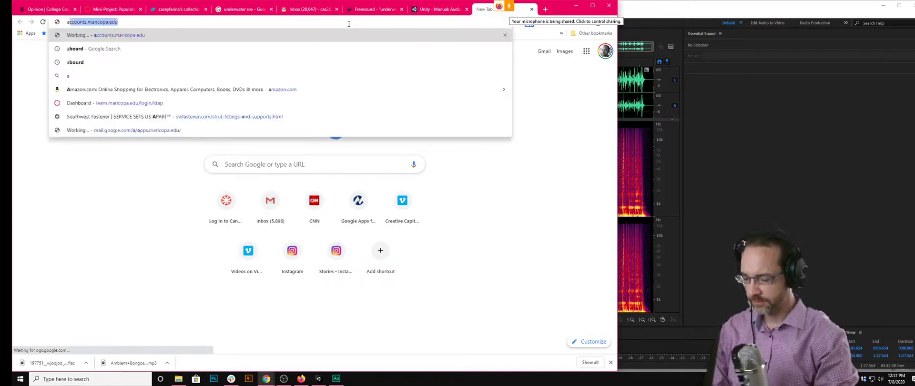
{"action": "type", "text": "dobe audition so"}
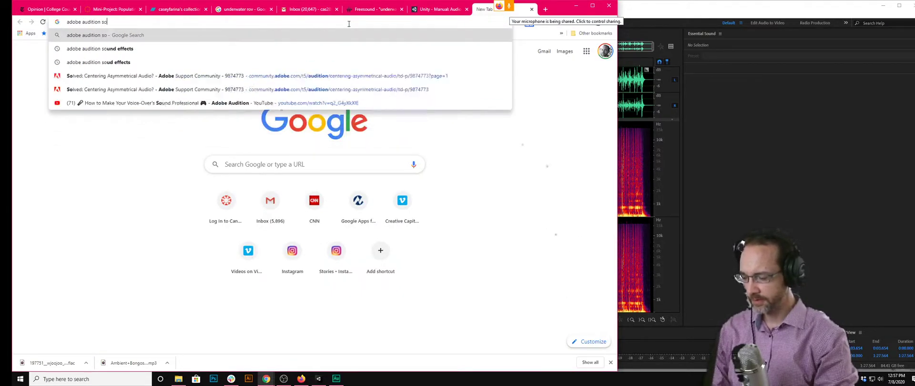
{"action": "type", "text": "und effects"}
{"action": "key", "text": "Return"}
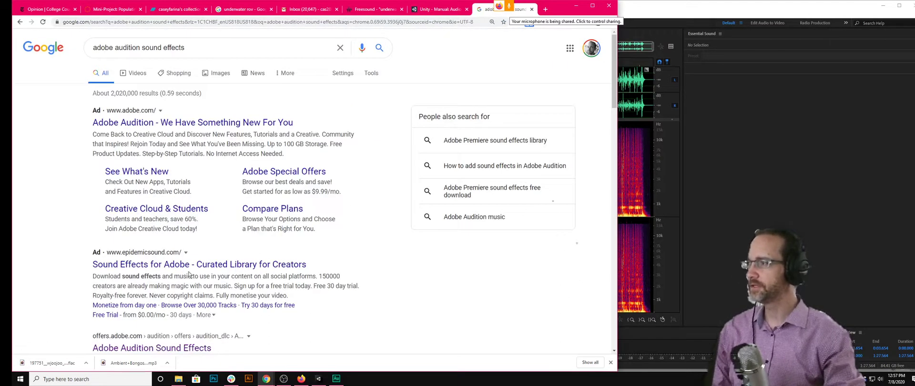
- Open the Adobe Audition Sound Effects page on offers.adobe.com from the search results
{"action": "left_click", "coordinate": [187, 263]}
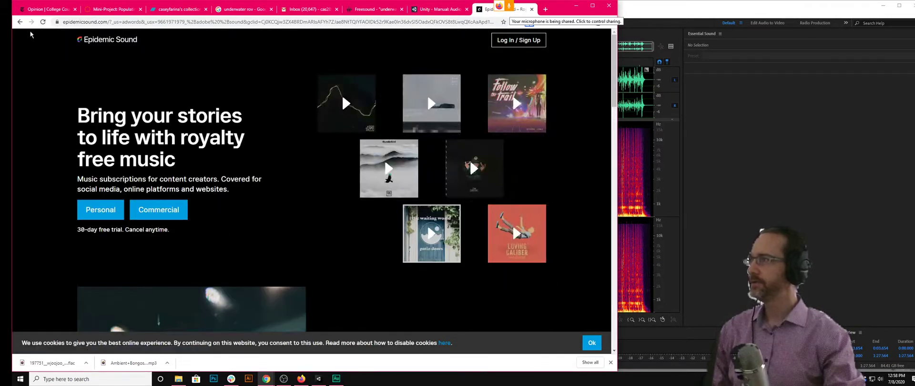
{"action": "left_click", "coordinate": [19, 22]}
{"action": "scroll", "coordinate": [214, 242], "scroll_direction": "down", "scroll_amount": 3}
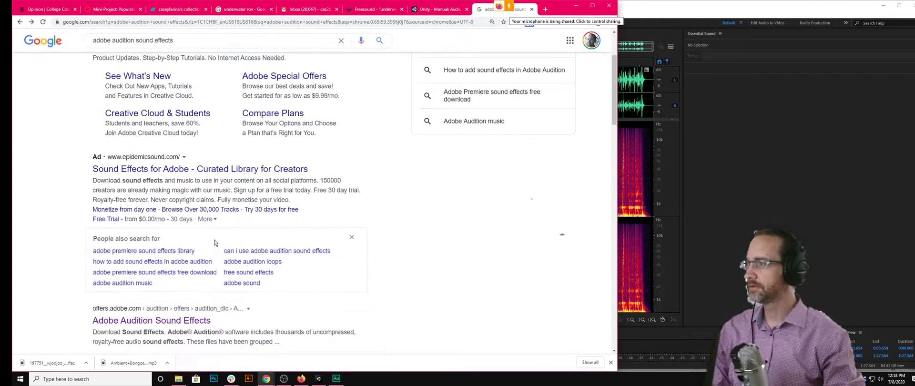
{"action": "scroll", "coordinate": [214, 242], "scroll_direction": "down", "scroll_amount": 1}
{"action": "left_click", "coordinate": [186, 275]}
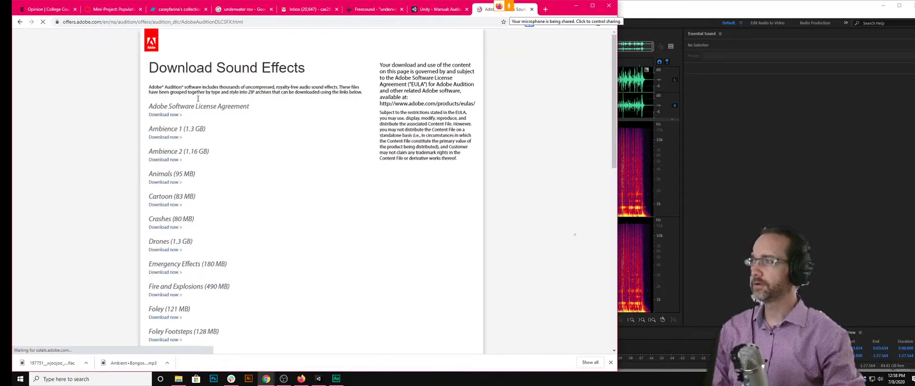
- Download the Liquid and Water sound effects archive and browse the remaining sound categories
{"action": "scroll", "coordinate": [300, 84], "scroll_direction": "down", "scroll_amount": 1}
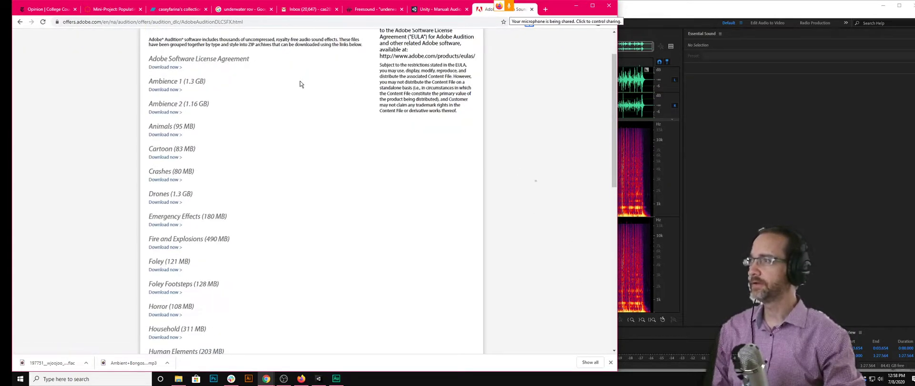
{"action": "scroll", "coordinate": [244, 175], "scroll_direction": "down", "scroll_amount": 1}
{"action": "scroll", "coordinate": [243, 176], "scroll_direction": "down", "scroll_amount": 4}
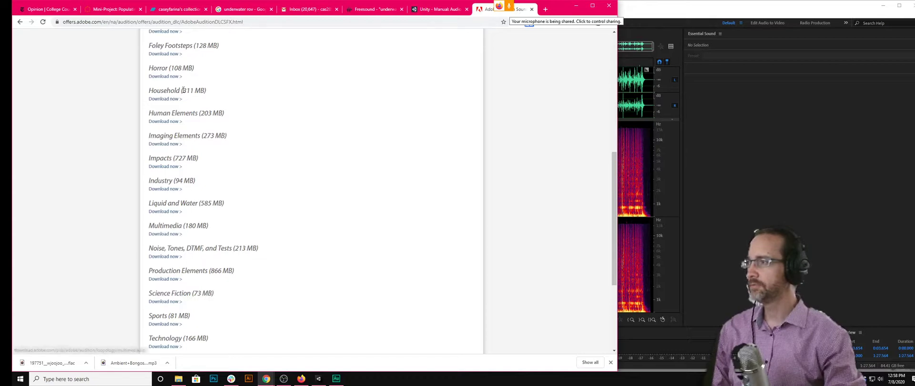
{"action": "left_click", "coordinate": [167, 212]}
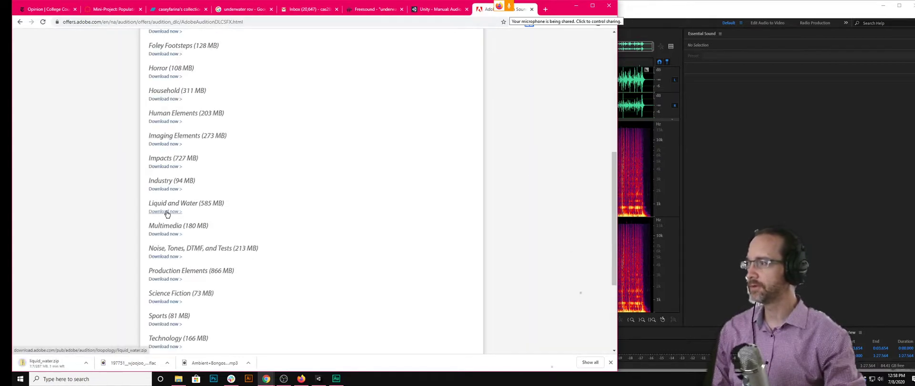
{"action": "scroll", "coordinate": [206, 162], "scroll_direction": "down", "scroll_amount": 3}
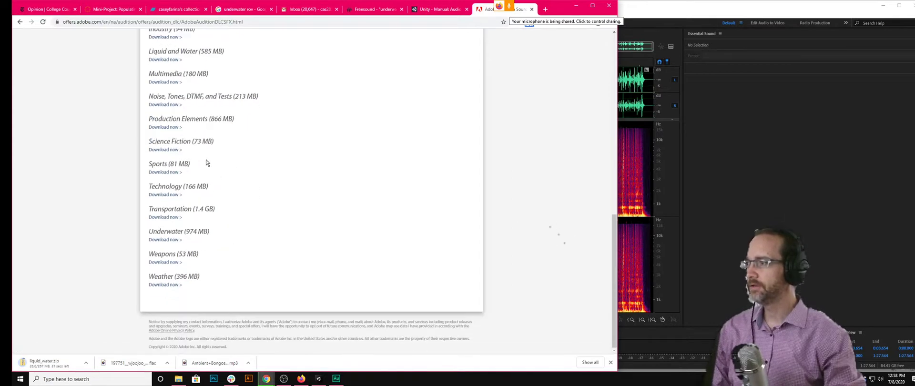
{"action": "scroll", "coordinate": [206, 161], "scroll_direction": "up", "scroll_amount": 2}
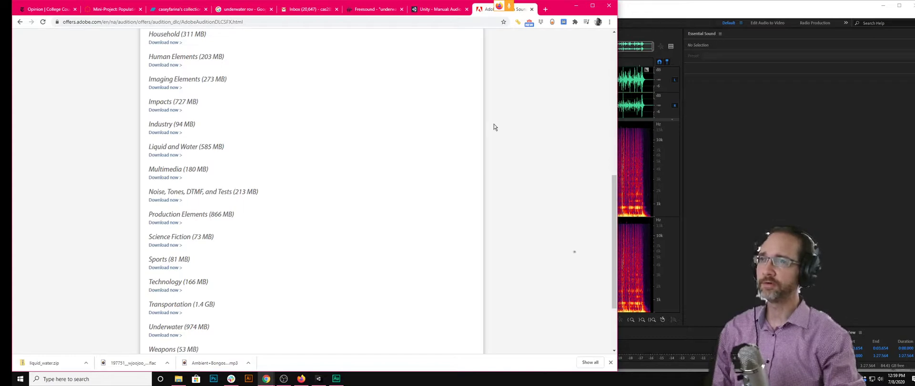
- Switch to Adobe Audition and open the Ambient+Bongos 320bit MP3 from the Downloads folder
{"action": "left_click", "coordinate": [708, 174]}
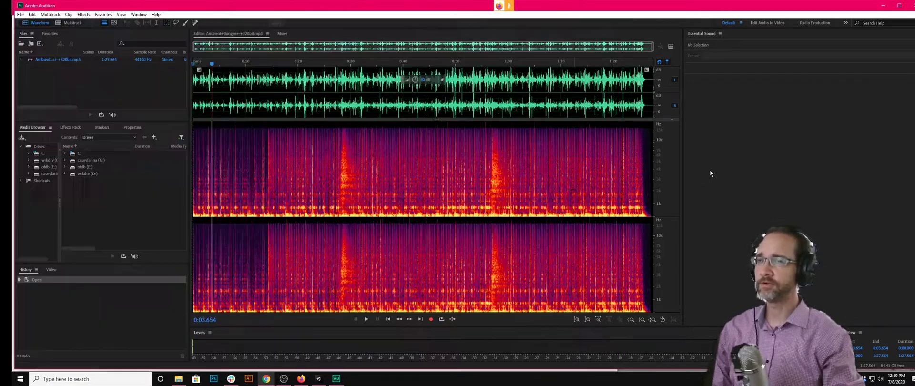
{"action": "left_click", "coordinate": [21, 14]}
{"action": "left_click", "coordinate": [33, 28]}
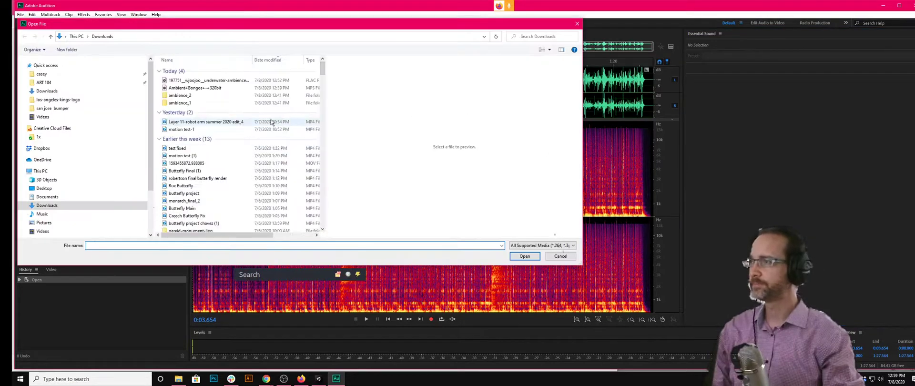
{"action": "left_click", "coordinate": [248, 89]}
{"action": "left_click", "coordinate": [523, 257]}
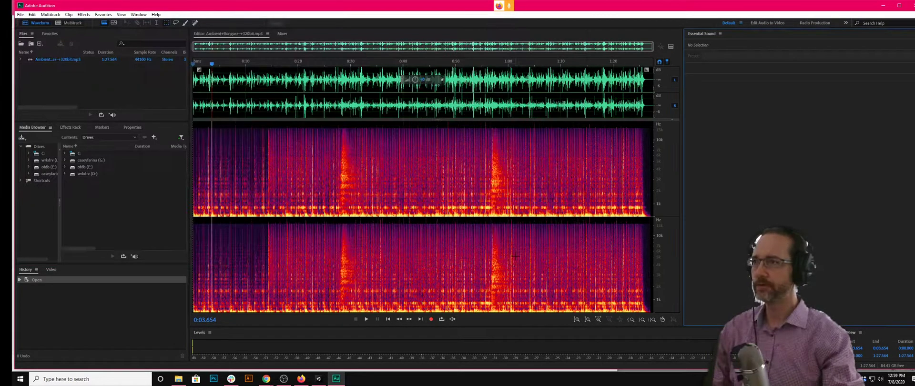
{"action": "left_click", "coordinate": [61, 59]}
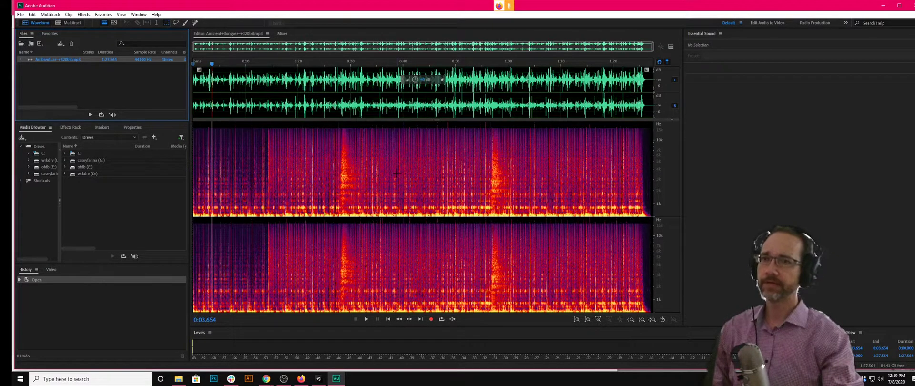
- Start a file export of the Ambient+Bongos track with the format set to Xiph OGG container (*.ogg)
{"action": "left_click", "coordinate": [20, 15]}
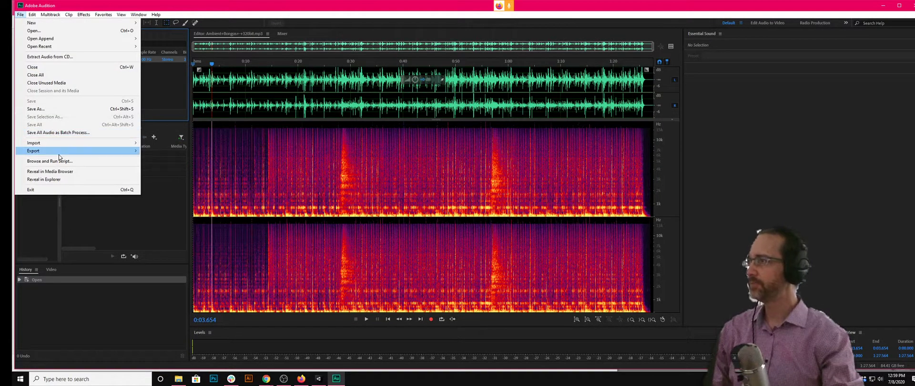
{"action": "mouse_move", "coordinate": [59, 152]}
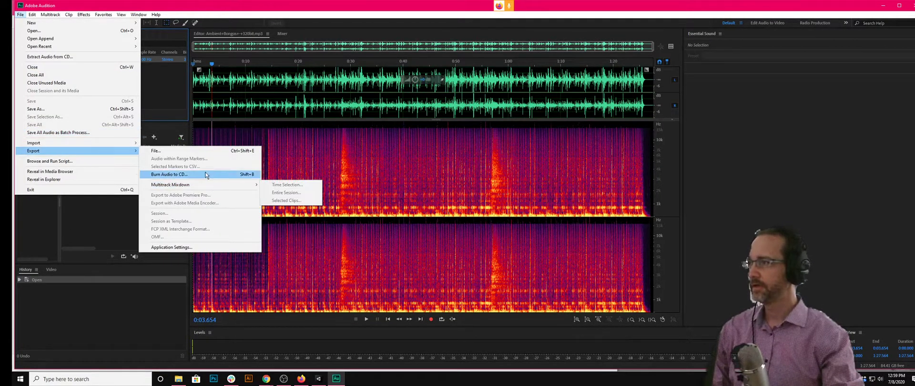
{"action": "left_click", "coordinate": [195, 151]}
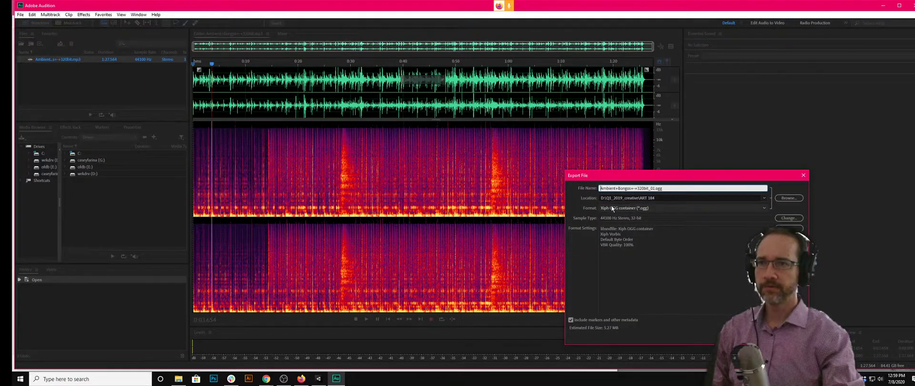
{"action": "left_click", "coordinate": [611, 208]}
{"action": "left_click", "coordinate": [622, 247]}
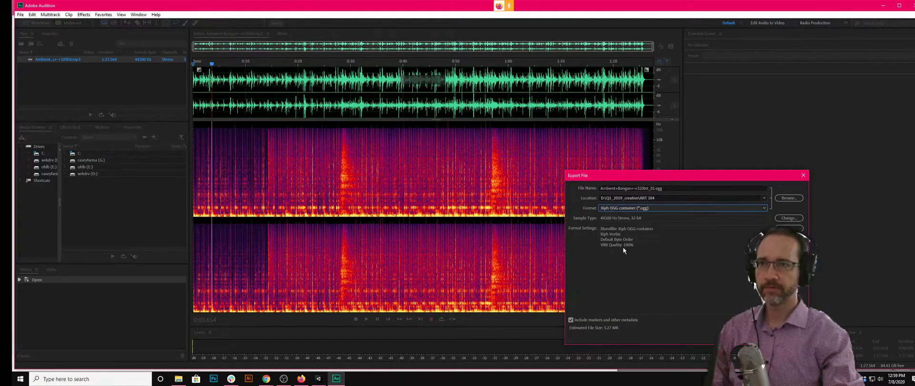
- Replace the 01 suffix in the export file name with MUSIC, keeping the .ogg extension
{"action": "left_click", "coordinate": [643, 188]}
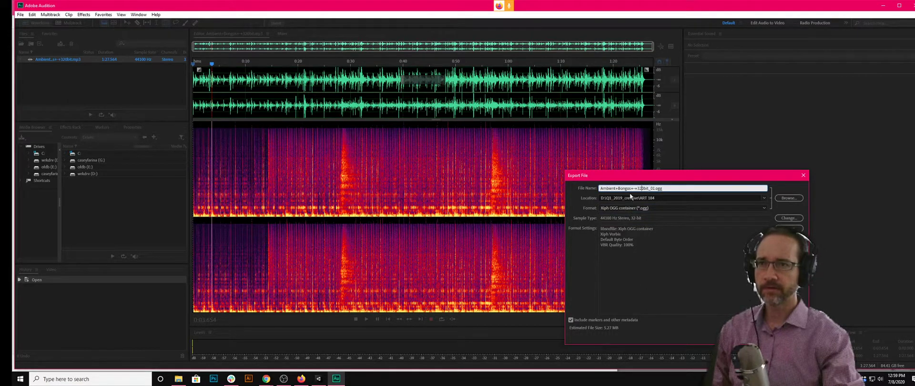
{"action": "left_click", "coordinate": [655, 188]}
{"action": "key", "text": "Left"}
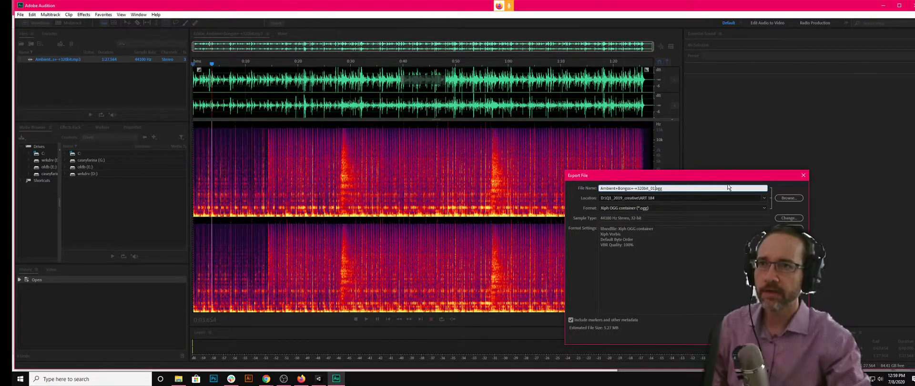
{"action": "key", "text": "Left"}
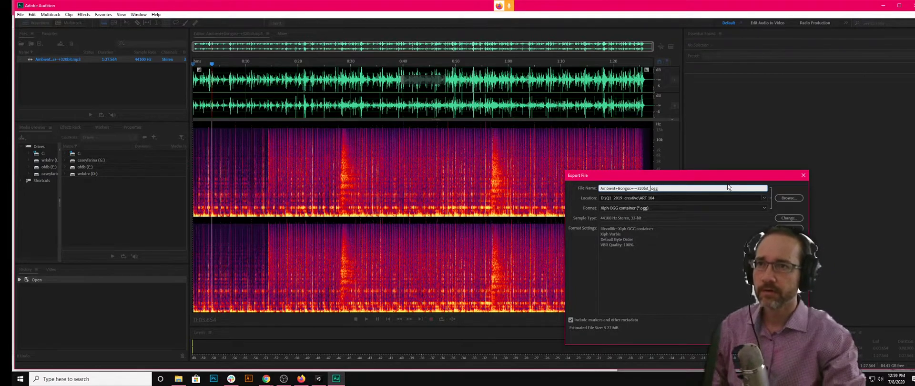
{"action": "key", "text": "Delete"}
{"action": "key", "text": "Delete"}
{"action": "type", "text": "MUSIC"}
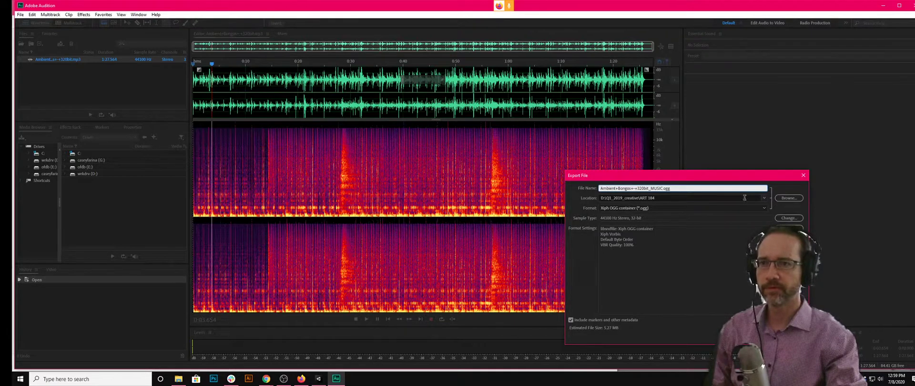
- Choose the ART 184 folder in Q1_2019_creative as the save location and export the OGG file
{"action": "left_click", "coordinate": [787, 198]}
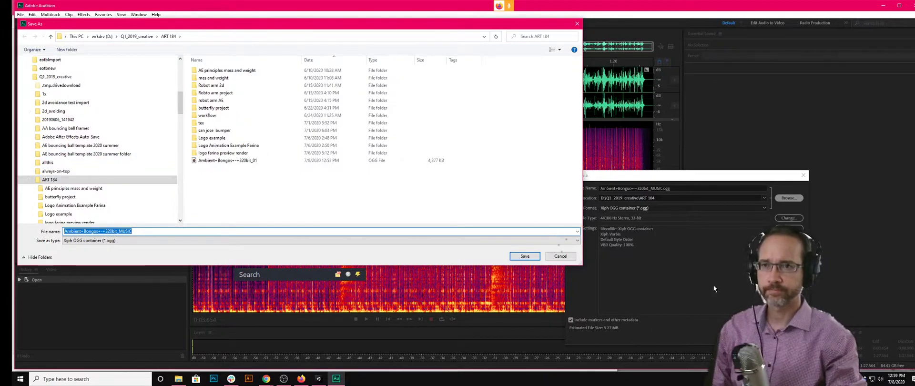
{"action": "left_click", "coordinate": [524, 256]}
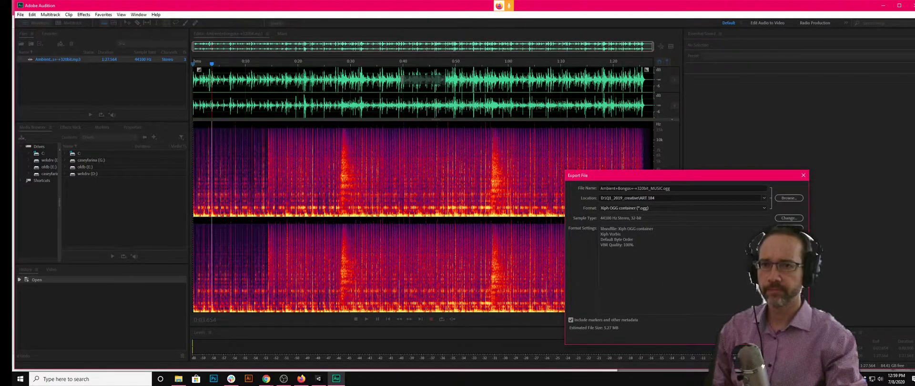
{"action": "left_click", "coordinate": [762, 336]}
{"action": "left_click", "coordinate": [725, 280]}
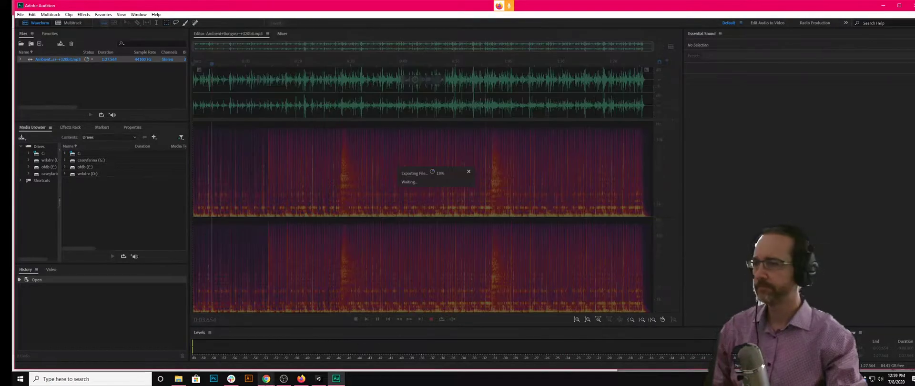
- Switch to Unity, create a folder named farina audio inside the farina assets folder, and open it
{"action": "left_click", "coordinate": [318, 378]}
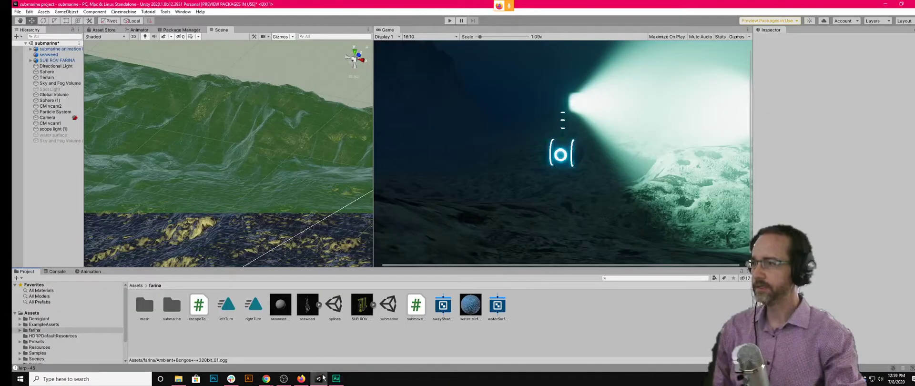
{"action": "right_click", "coordinate": [349, 335]}
{"action": "mouse_move", "coordinate": [367, 148]}
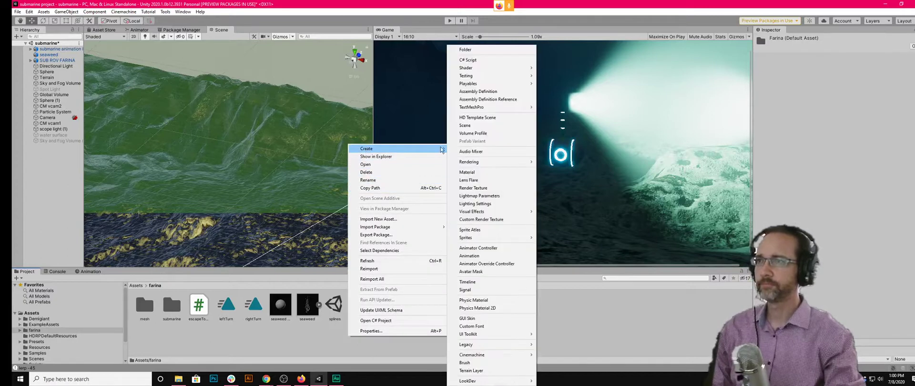
{"action": "left_click", "coordinate": [480, 50]}
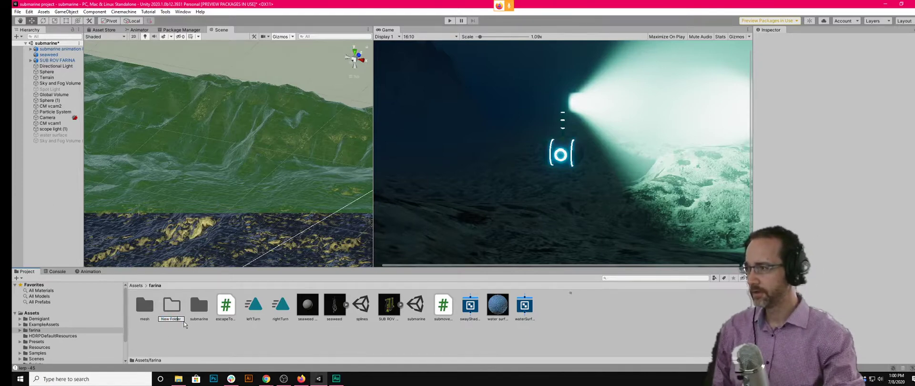
{"action": "type", "text": "fa"}
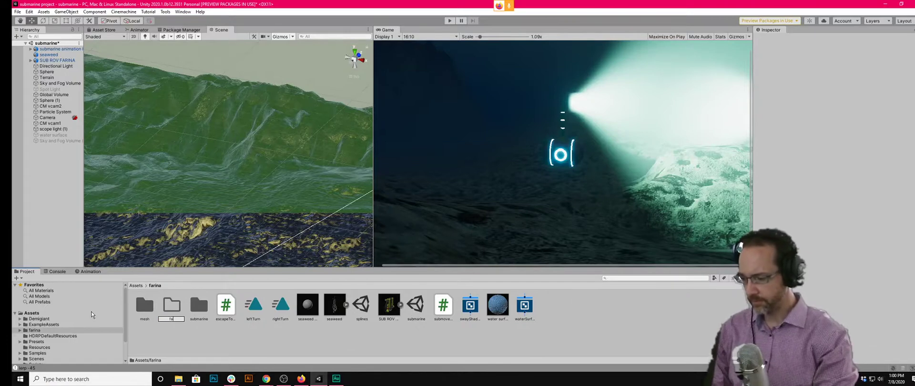
{"action": "type", "text": "rina audio"}
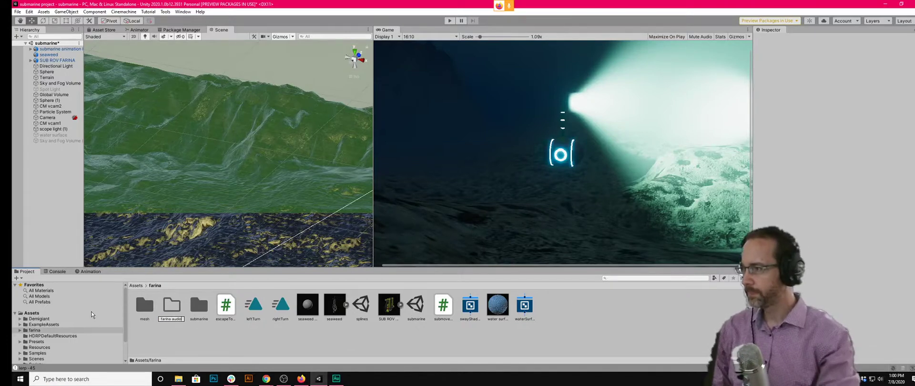
{"action": "key", "text": "Return"}
{"action": "double_click", "coordinate": [176, 312]}
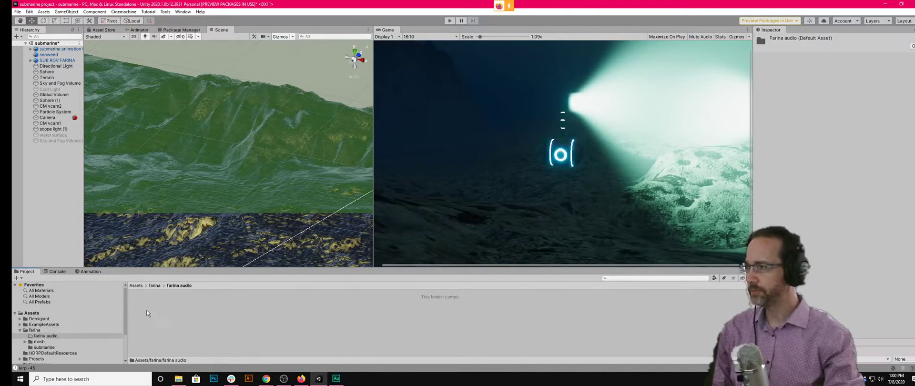
- Import the Ambient+Bongos MUSIC OGG file from the ART 184 folder in File Explorer into the farina audio folder
{"action": "left_click", "coordinate": [180, 379]}
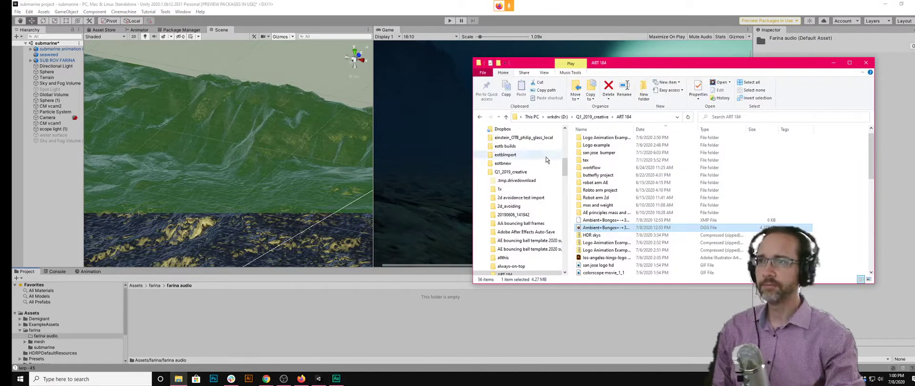
{"action": "scroll", "coordinate": [515, 190], "scroll_direction": "up", "scroll_amount": 3}
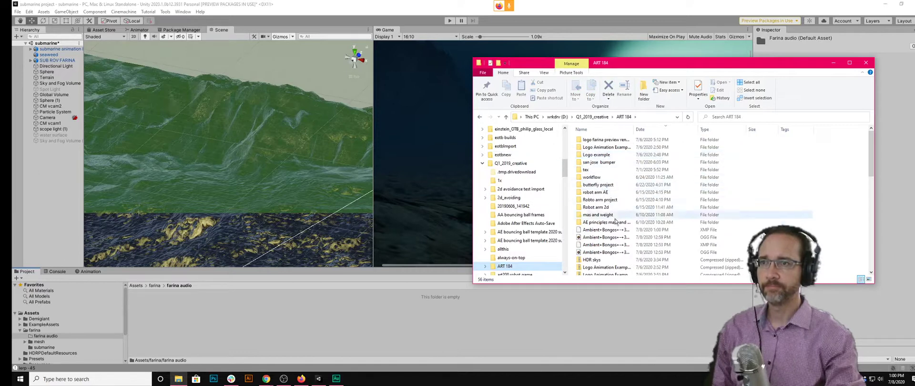
{"action": "left_click", "coordinate": [619, 237]}
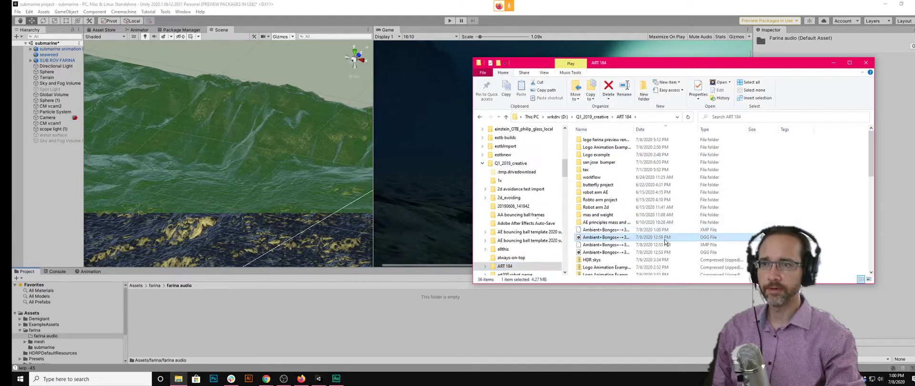
{"action": "left_click_drag", "start_coordinate": [695, 236], "coordinate": [362, 309]}
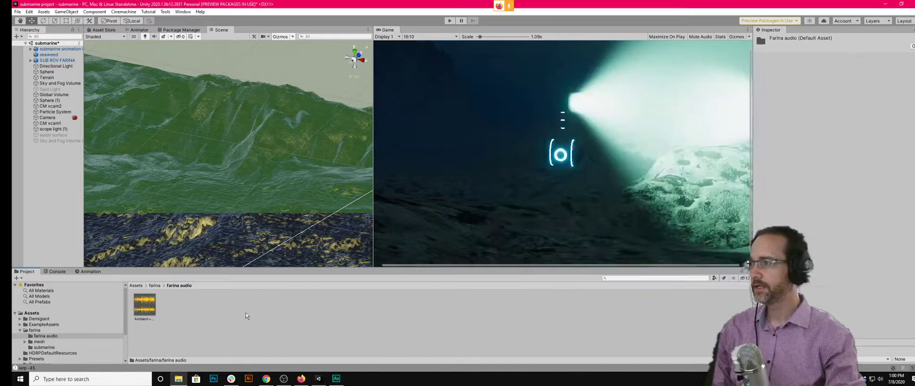
- Review the load type options of the imported Ambient+Bongos clip and preview its playback
{"action": "left_click", "coordinate": [144, 305]}
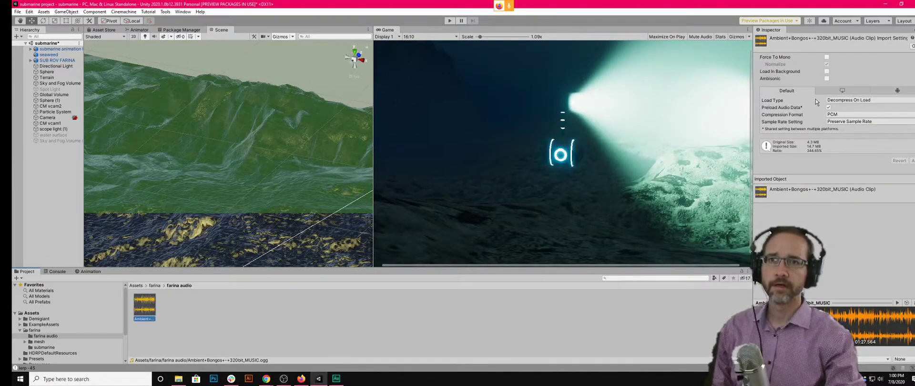
{"action": "left_click", "coordinate": [831, 101]}
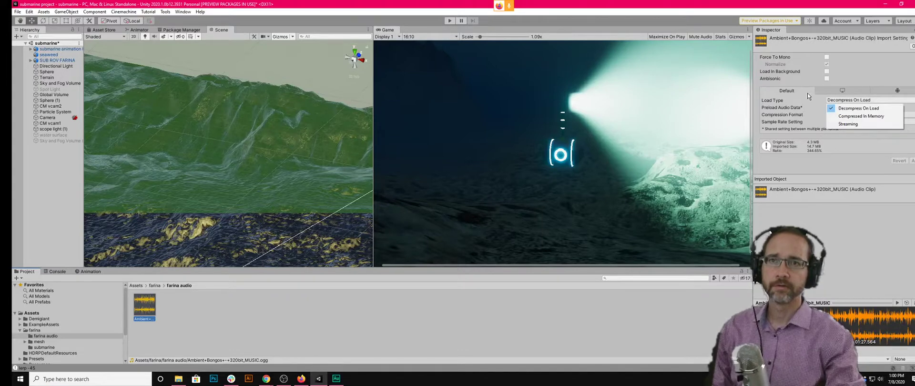
{"action": "left_click", "coordinate": [806, 93]}
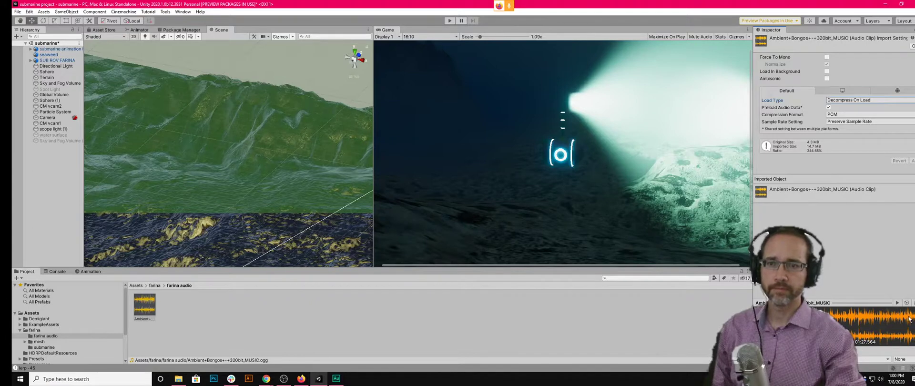
{"action": "left_click", "coordinate": [897, 303]}
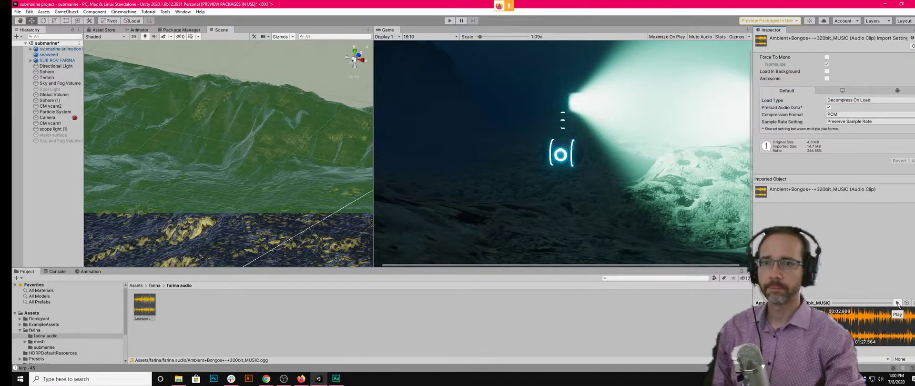
{"action": "left_click", "coordinate": [483, 347]}
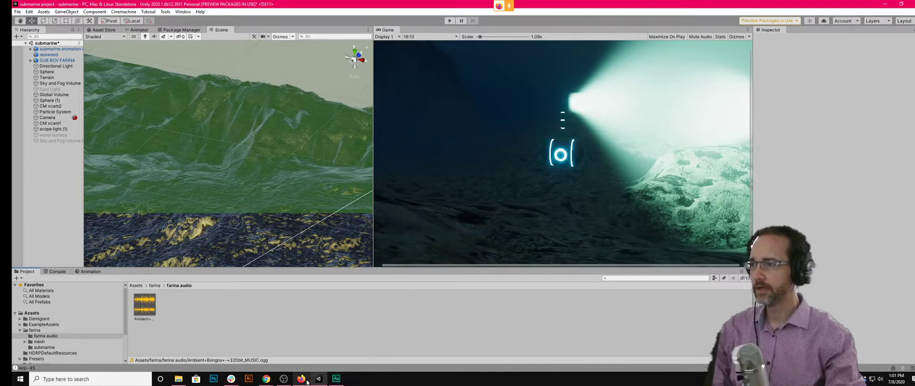
- Switch to the Freesound page in Chrome and preview the Lake LBJ underwater ambience recording
{"action": "left_click", "coordinate": [266, 378]}
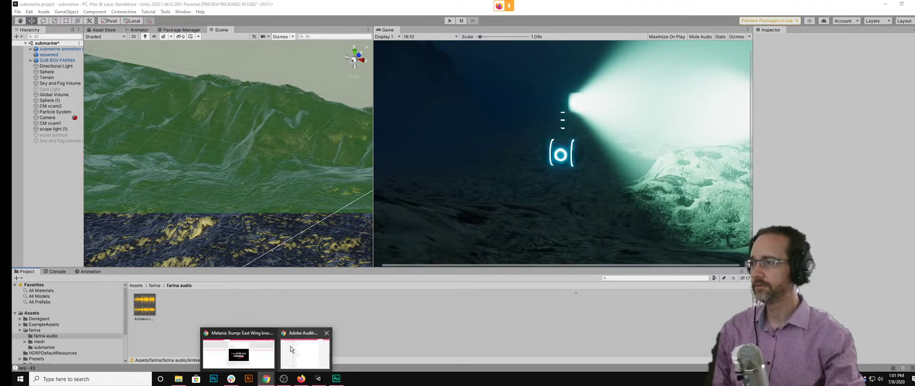
{"action": "left_click", "coordinate": [305, 350]}
{"action": "left_click", "coordinate": [374, 9]}
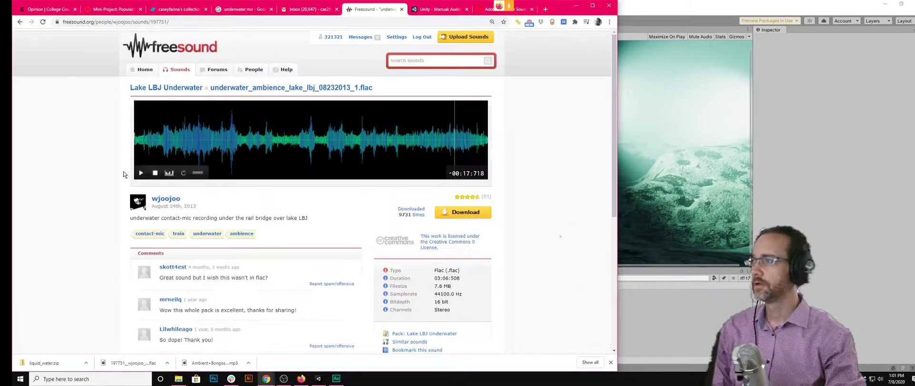
{"action": "left_click", "coordinate": [139, 174]}
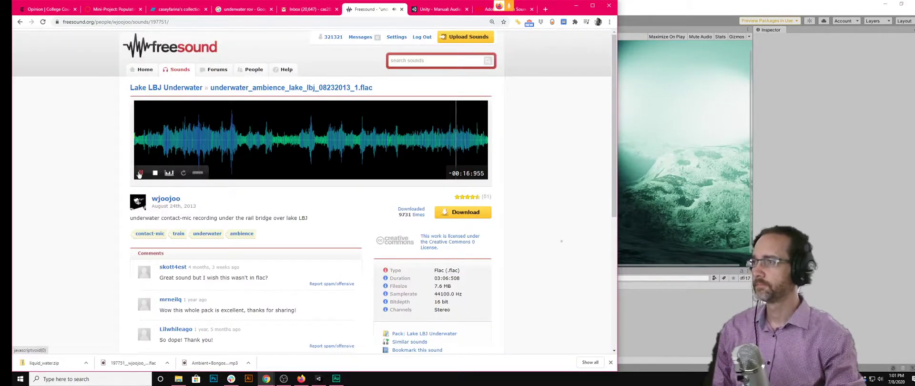
{"action": "left_click", "coordinate": [139, 174]}
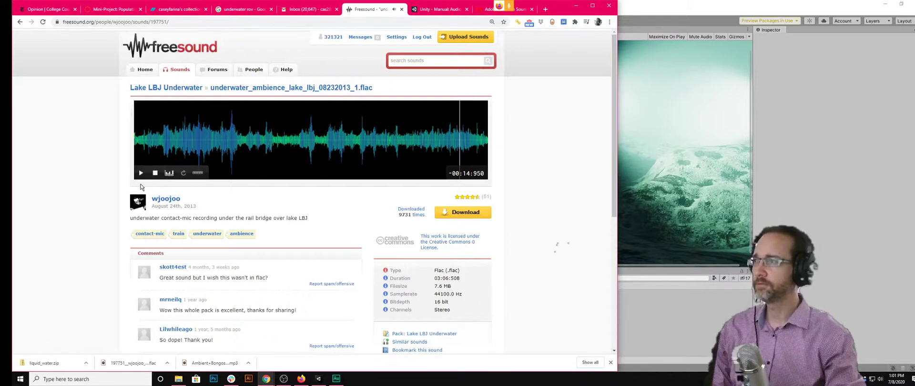
- Switch to Adobe Audition and open the underwater ambience FLAC file from the Downloads folder
{"action": "left_click", "coordinate": [336, 379]}
{"action": "left_click", "coordinate": [21, 15]}
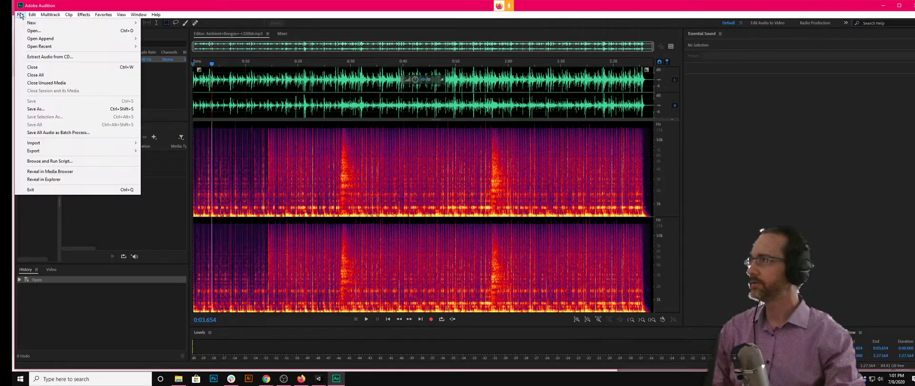
{"action": "left_click", "coordinate": [38, 36]}
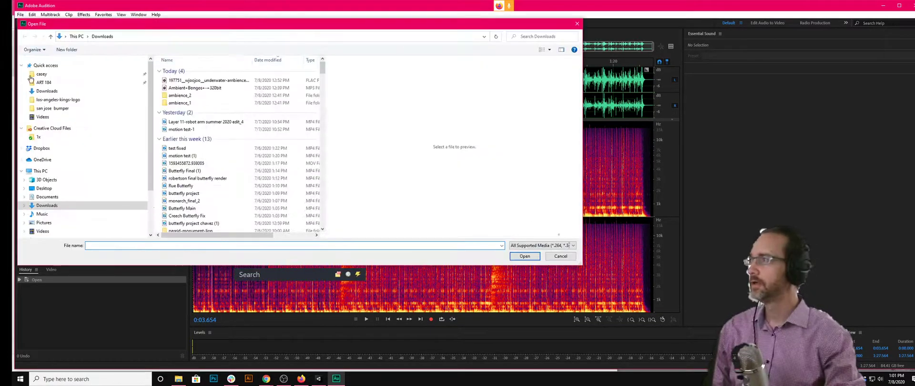
{"action": "left_click", "coordinate": [205, 89]}
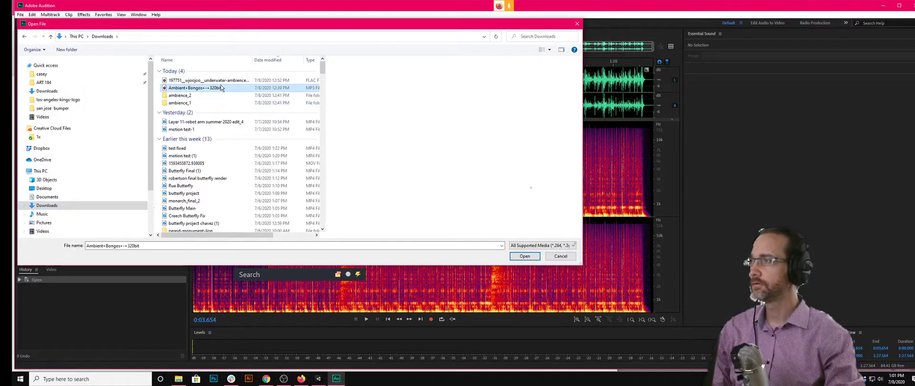
{"action": "key", "text": "Up"}
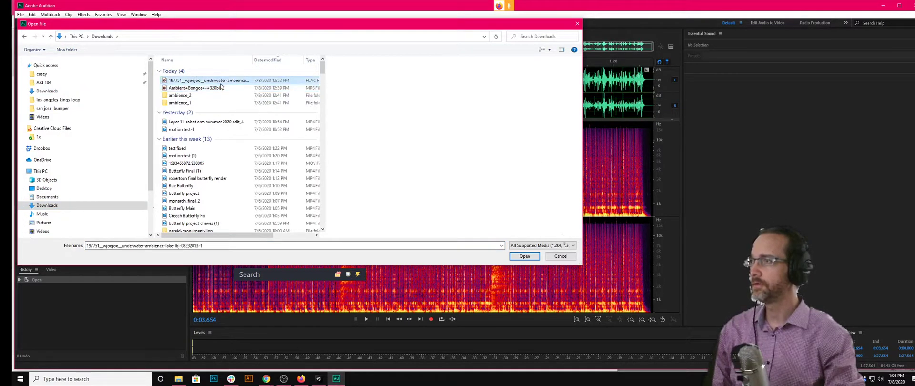
{"action": "left_click", "coordinate": [525, 257]}
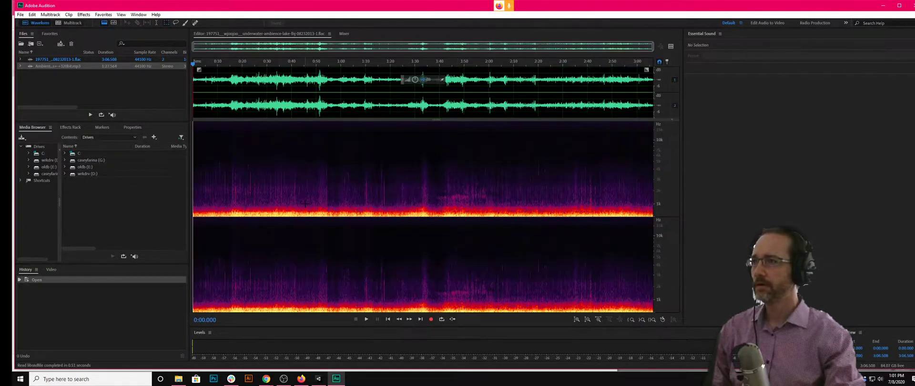
- Listen to the opening seconds of the underwater ambience recording and check its waveform and spectral display
{"action": "key", "text": "space"}
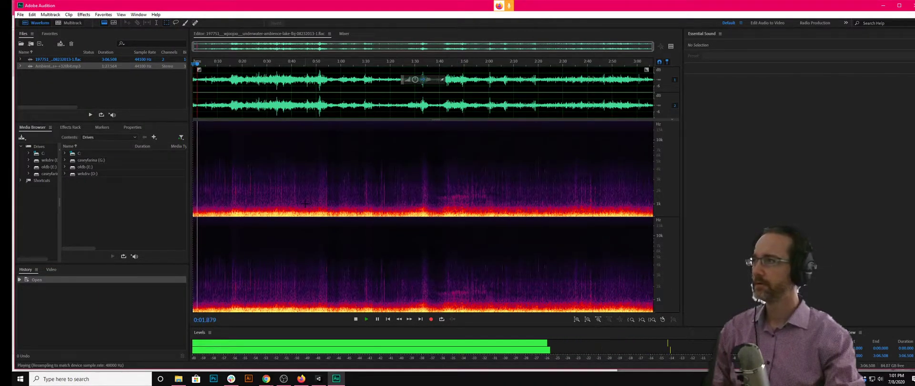
{"action": "key", "text": "space"}
{"action": "left_click", "coordinate": [104, 23]}
{"action": "left_click", "coordinate": [104, 23]}
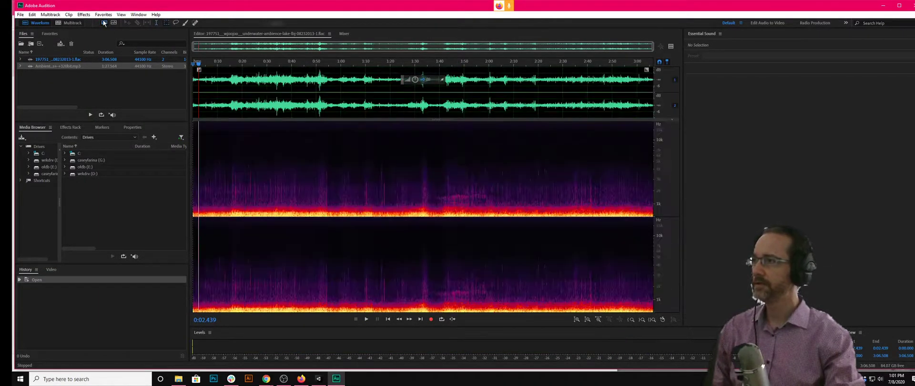
{"action": "left_click", "coordinate": [105, 23]}
{"action": "left_click", "coordinate": [104, 23]}
{"action": "key", "text": "space"}
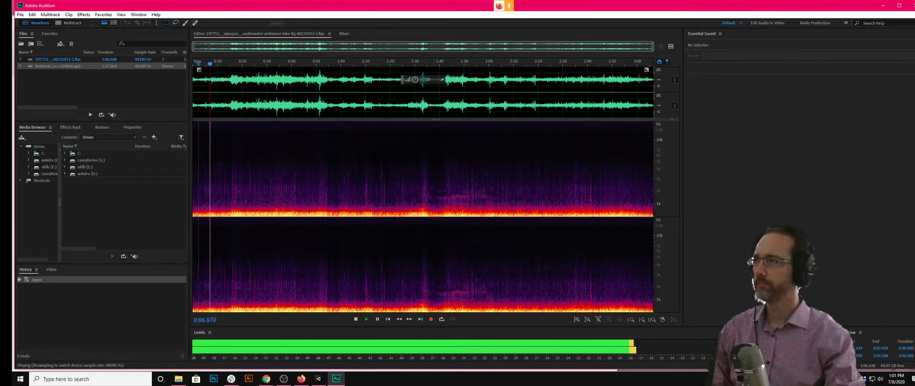
{"action": "key", "text": "space"}
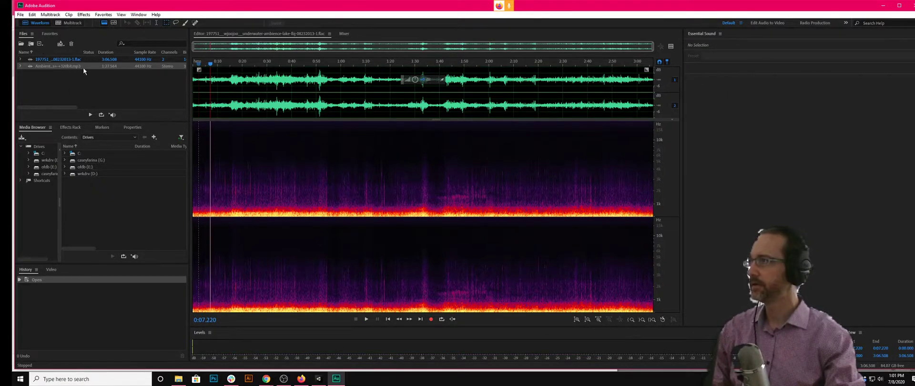
- Export the underwater ambience recording to the ART 184 folder in Xiph OGG container (*.ogg) format
{"action": "left_click", "coordinate": [21, 15]}
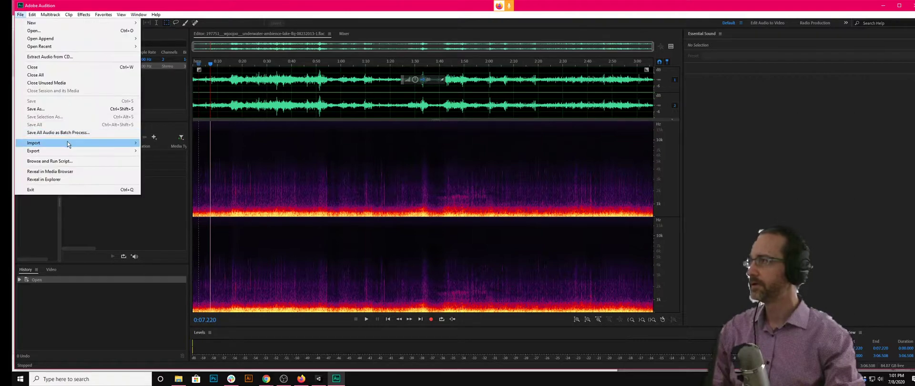
{"action": "mouse_move", "coordinate": [69, 151]}
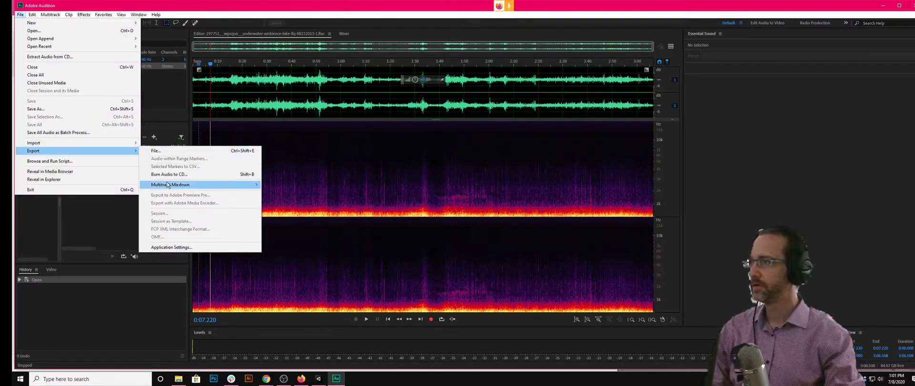
{"action": "left_click", "coordinate": [156, 151]}
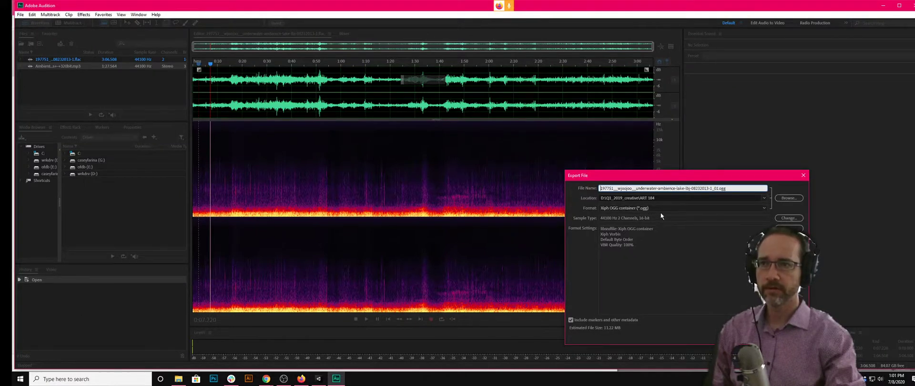
{"action": "left_click", "coordinate": [756, 336]}
{"action": "left_click", "coordinate": [731, 279]}
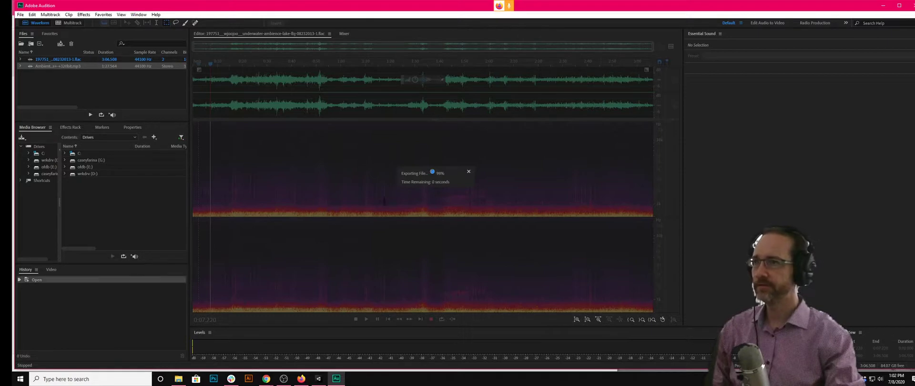
- Switch to Unity, import the underwater ambience OGG from the ART 184 folder into the farina audio folder, and check the imported clips
{"action": "left_click", "coordinate": [318, 378]}
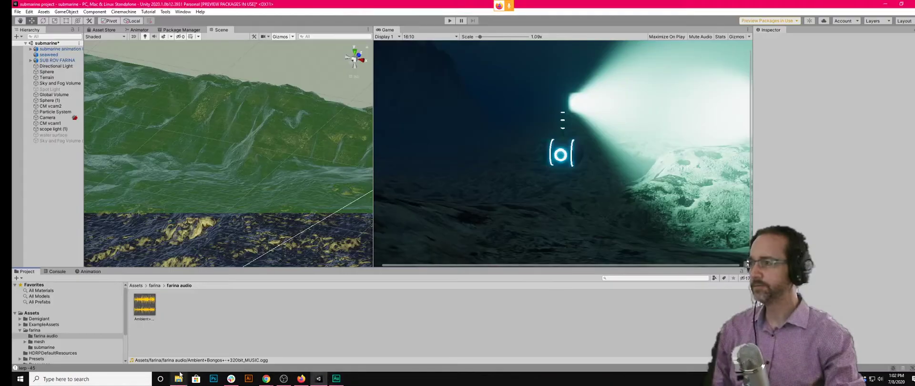
{"action": "left_click", "coordinate": [178, 379]}
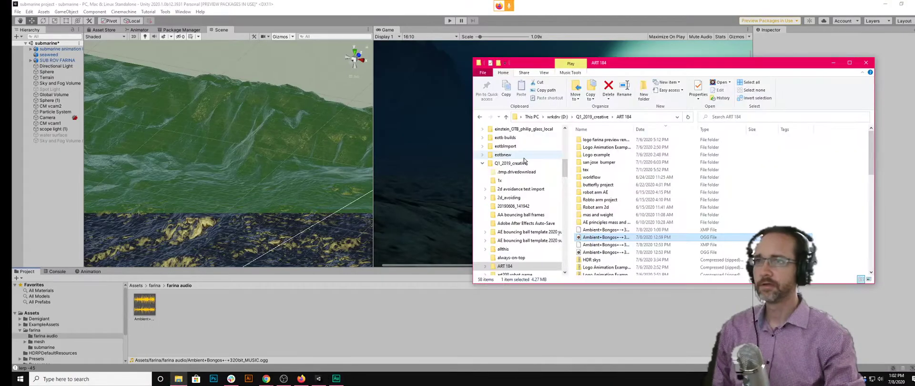
{"action": "left_click", "coordinate": [509, 258]}
{"action": "left_click", "coordinate": [506, 265]}
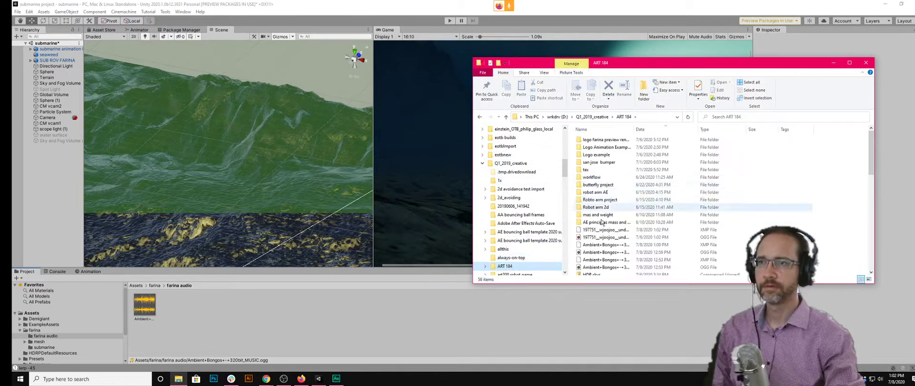
{"action": "left_click", "coordinate": [604, 236]}
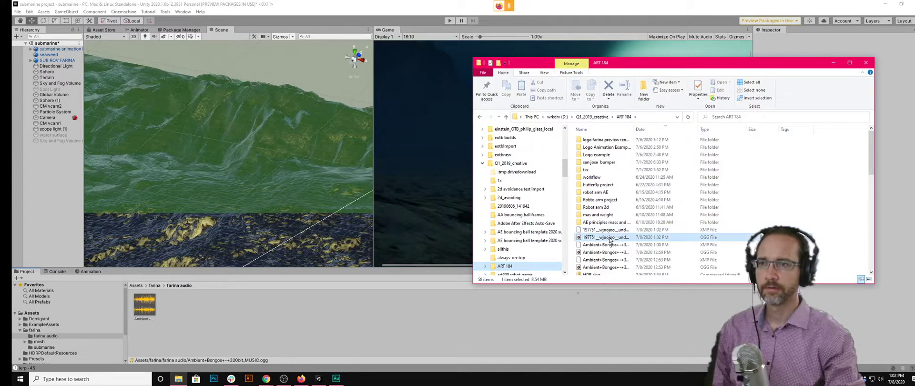
{"action": "left_click_drag", "start_coordinate": [633, 129], "coordinate": [729, 130]}
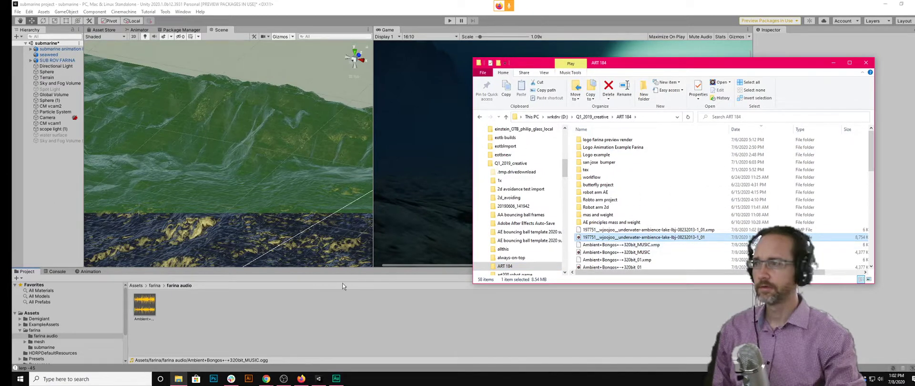
{"action": "left_click_drag", "start_coordinate": [343, 285], "coordinate": [322, 315]}
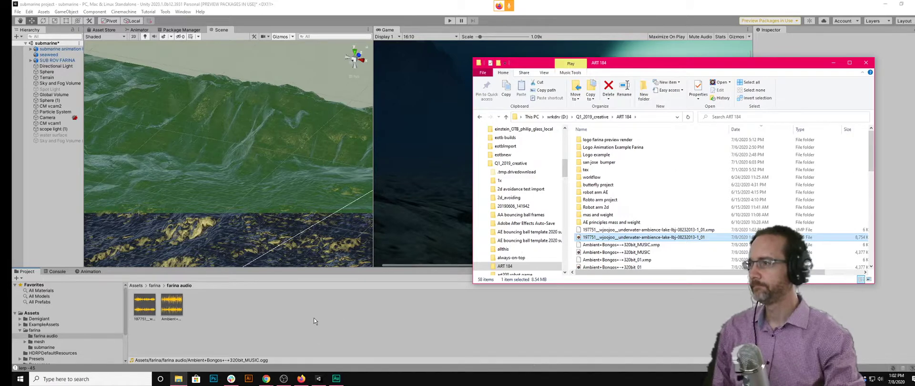
{"action": "left_click", "coordinate": [176, 324]}
{"action": "left_click", "coordinate": [156, 305]}
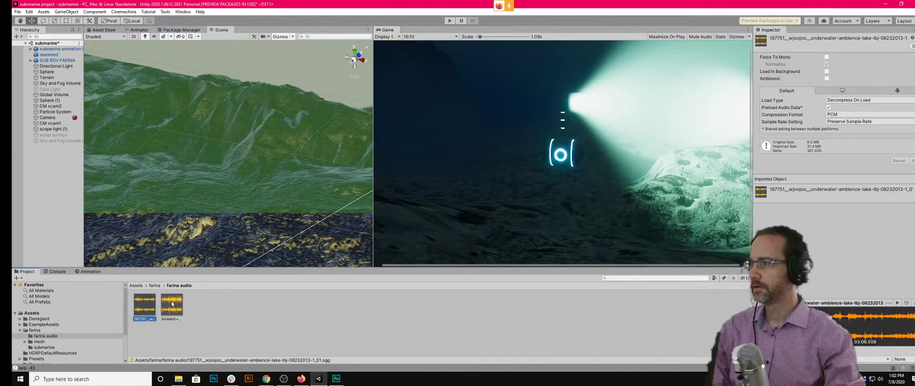
{"action": "left_click", "coordinate": [172, 303]}
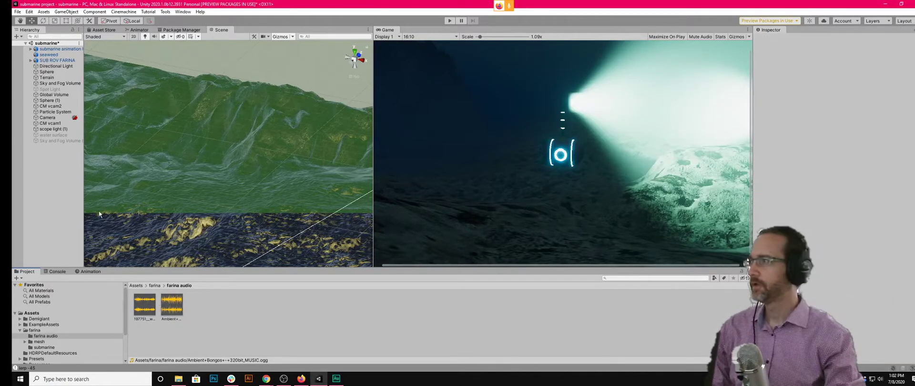
{"action": "left_click", "coordinate": [145, 309]}
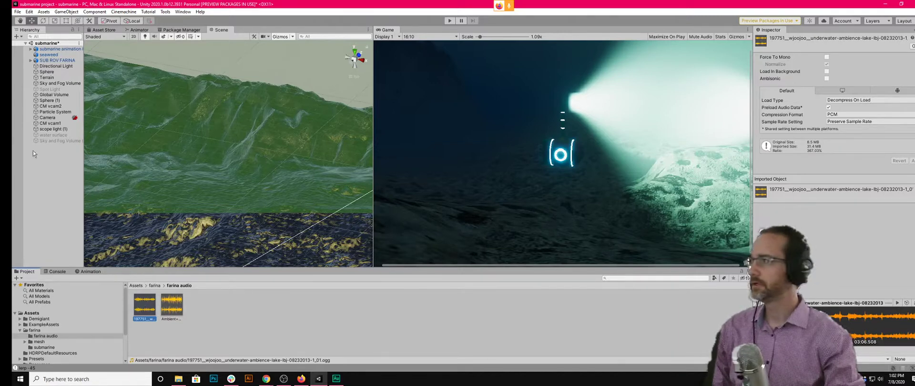
- Create an empty game object in the submarine scene and name it MUSIC
{"action": "left_click", "coordinate": [21, 37]}
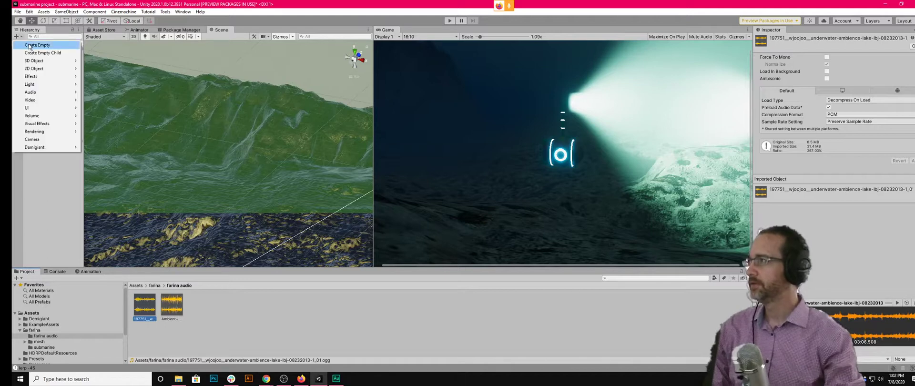
{"action": "left_click", "coordinate": [36, 45]}
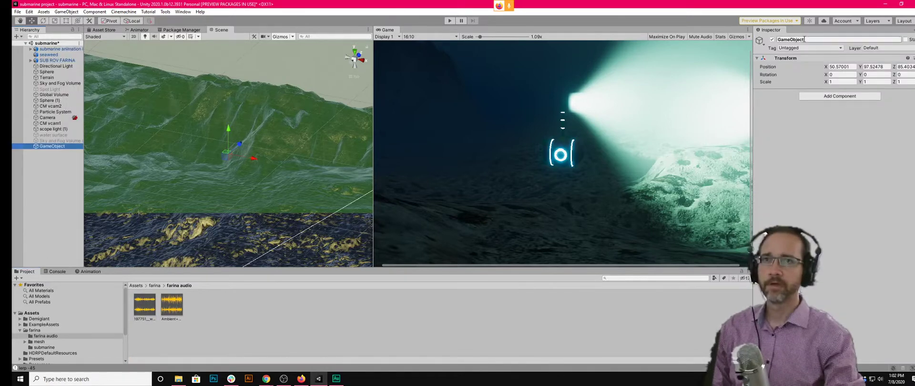
{"action": "left_click", "coordinate": [778, 39]}
{"action": "type", "text": "MU"}
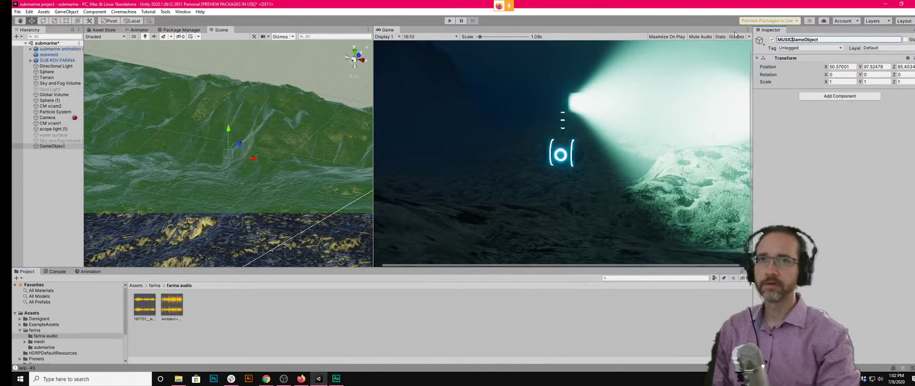
{"action": "type", "text": "SIC"}
{"action": "key", "text": "Return"}
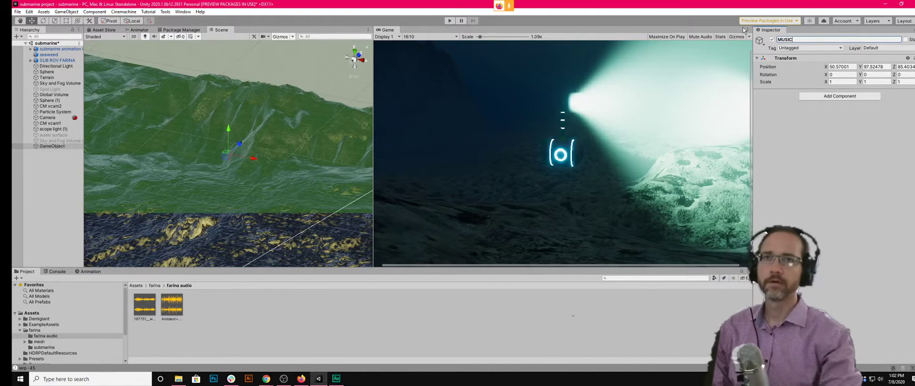
{"action": "left_click", "coordinate": [782, 89]}
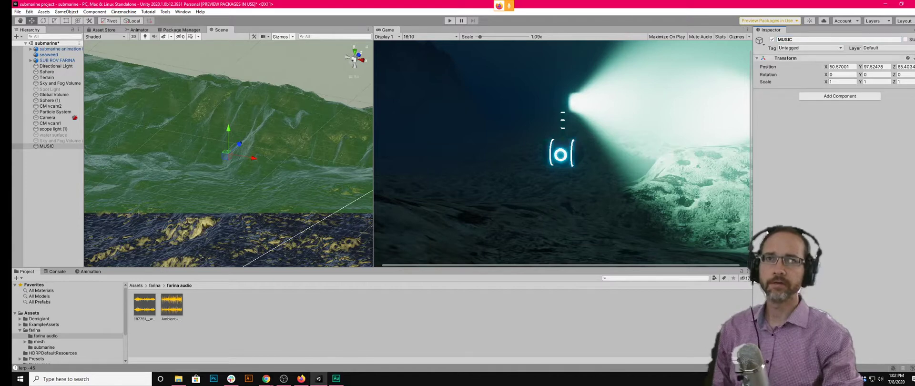
- Reset the MUSIC object's transform and add an Audio Source component to it
{"action": "right_click", "coordinate": [846, 59]}
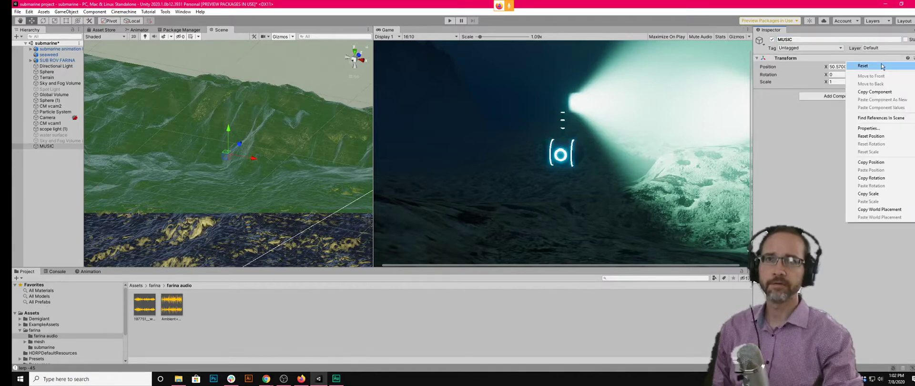
{"action": "left_click", "coordinate": [860, 66]}
{"action": "left_click", "coordinate": [820, 96]}
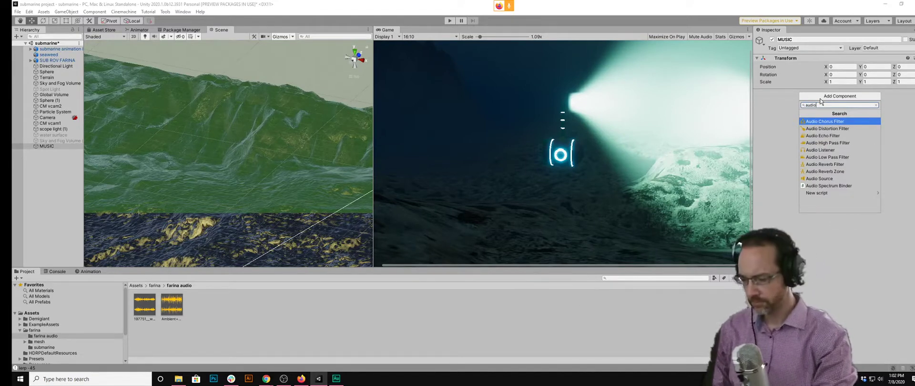
{"action": "type", "text": "sou"}
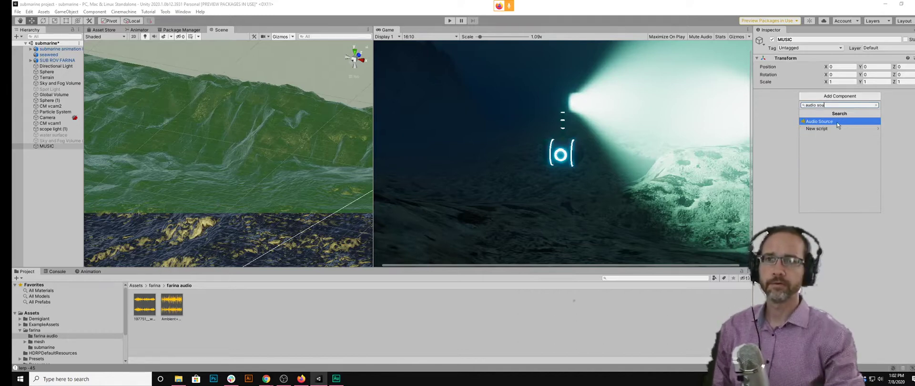
{"action": "left_click", "coordinate": [837, 122]}
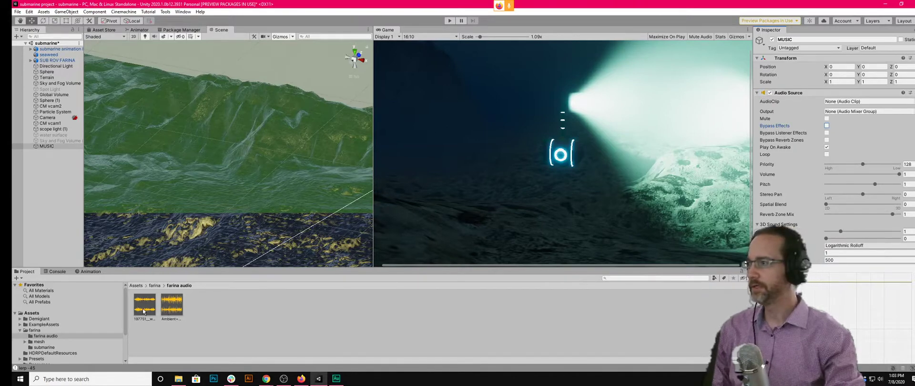
- Assign the Ambient+Bongos+-+320bit_MUSIC clip to the MUSIC object's Audio Source and enable Loop
{"action": "left_click_drag", "start_coordinate": [167, 304], "coordinate": [840, 104]}
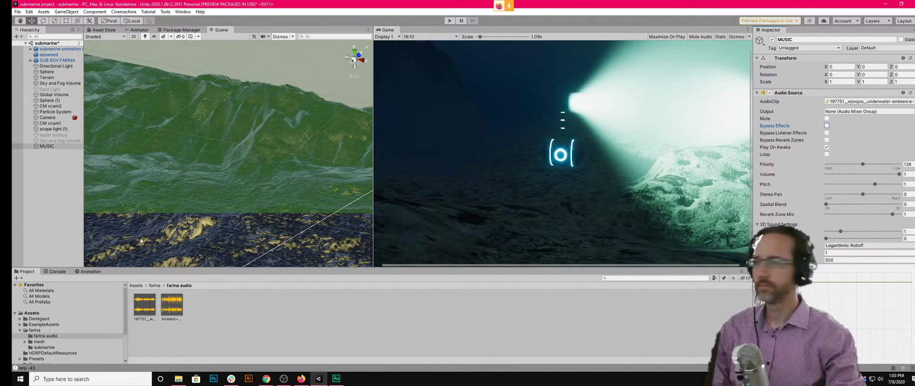
{"action": "left_click_drag", "start_coordinate": [172, 309], "coordinate": [880, 106]}
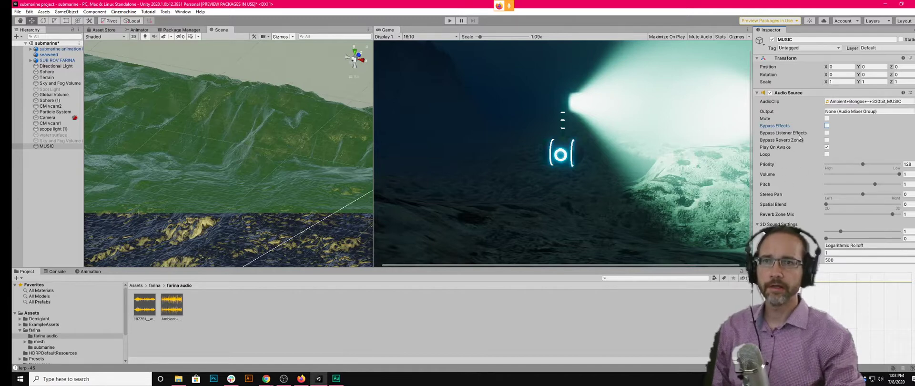
{"action": "left_click", "coordinate": [827, 155]}
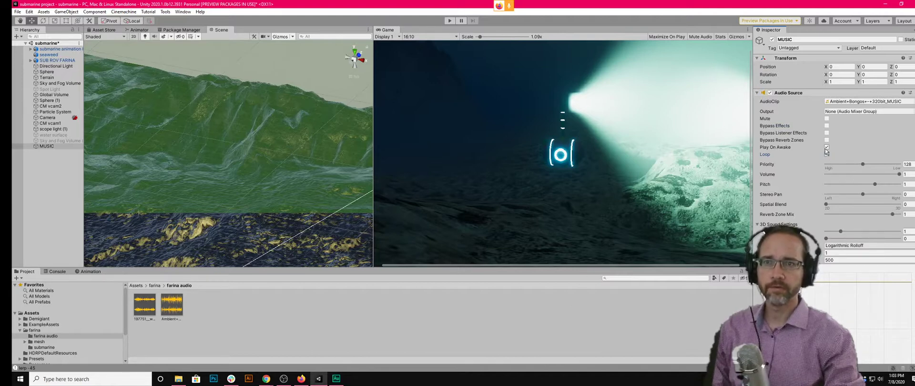
{"action": "left_click", "coordinate": [827, 153]}
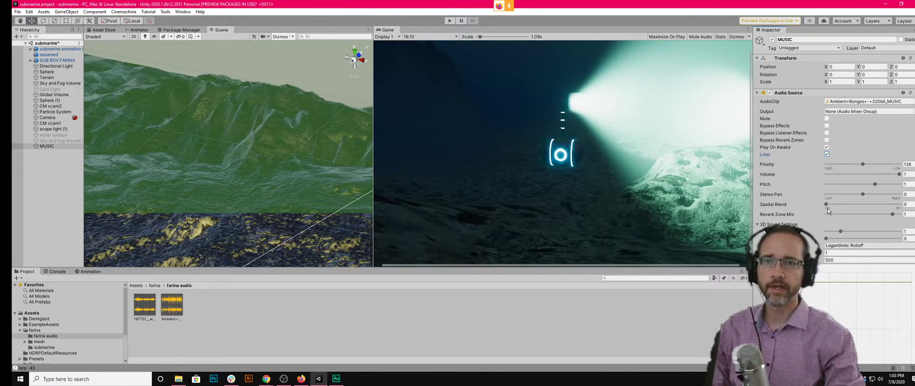
- Set the MUSIC audio source's Spatial Blend to 0 for 2D sound and collapse its 3D Sound Settings
{"action": "left_click_drag", "start_coordinate": [826, 203], "coordinate": [749, 200]}
{"action": "scroll", "coordinate": [792, 198], "scroll_direction": "down", "scroll_amount": 3}
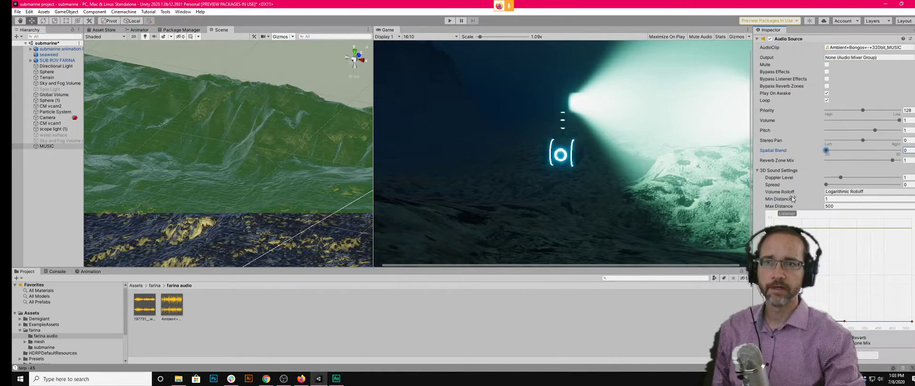
{"action": "left_click", "coordinate": [758, 171]}
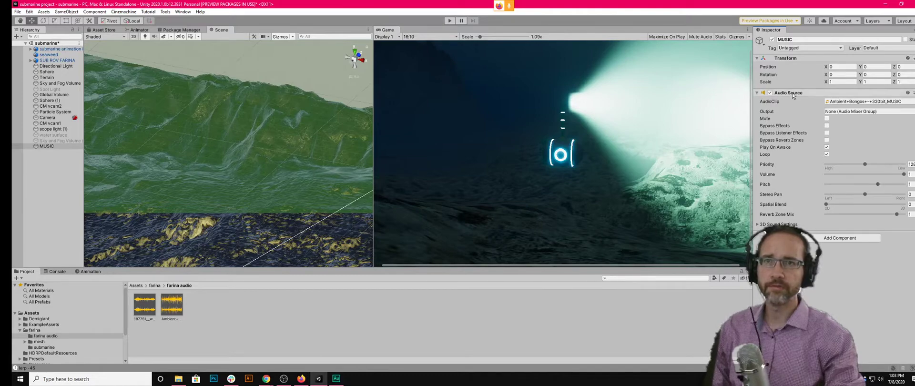
{"action": "left_click", "coordinate": [47, 161]}
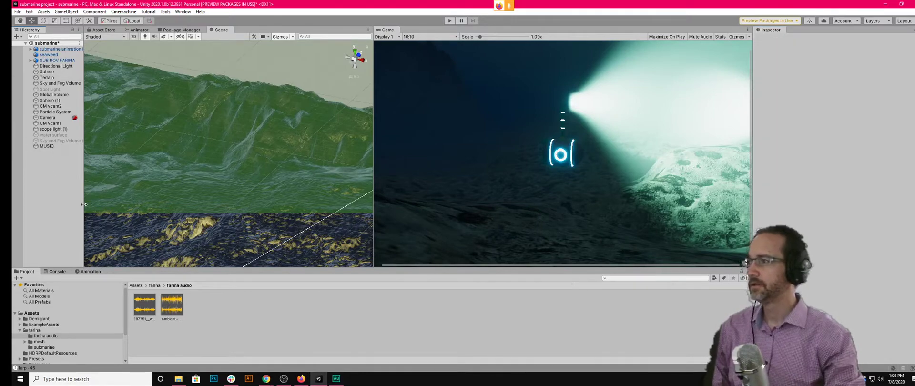
{"action": "left_click", "coordinate": [42, 147]}
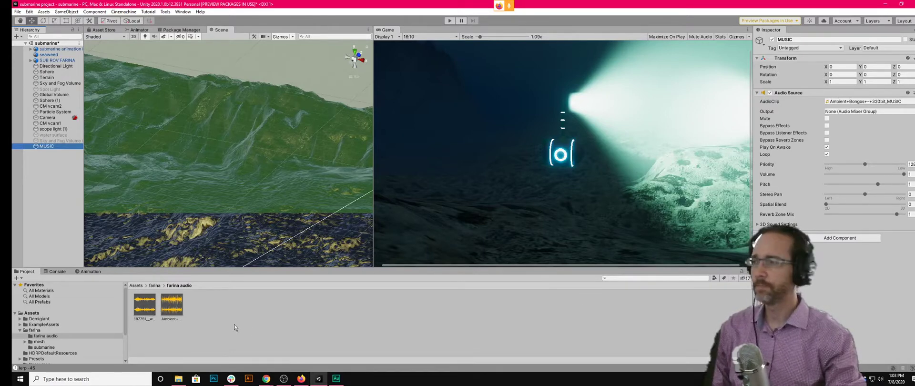
- Create an Audio Mixer asset named submarine audio mixer in the farina audio folder
{"action": "right_click", "coordinate": [221, 307]}
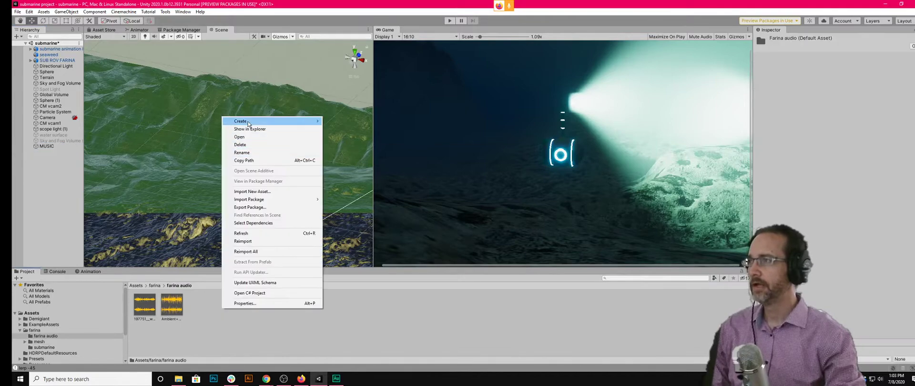
{"action": "mouse_move", "coordinate": [249, 123]}
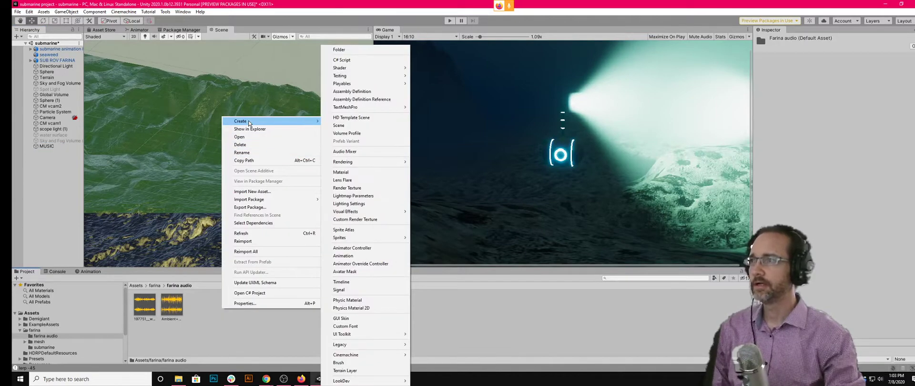
{"action": "left_click", "coordinate": [398, 151]}
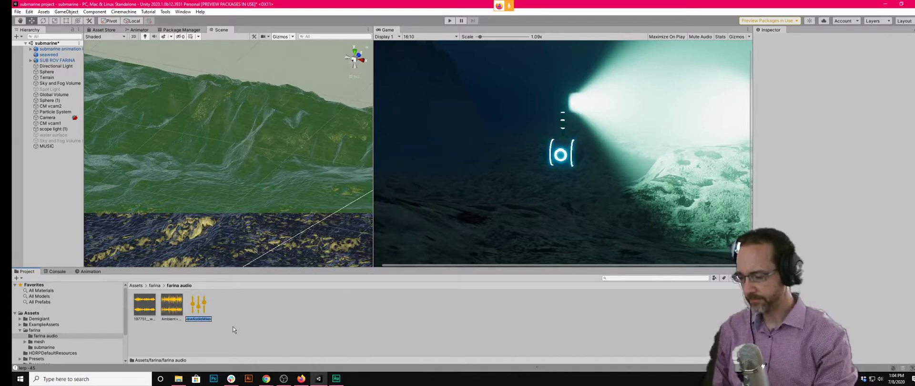
{"action": "type", "text": "su"}
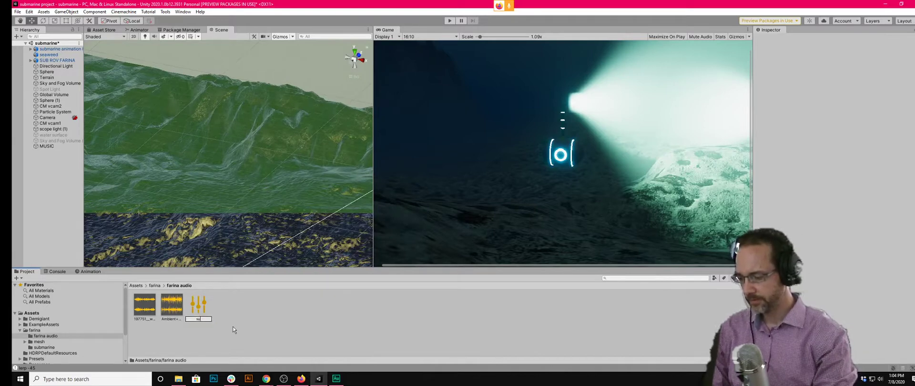
{"action": "type", "text": "bmarine aud"}
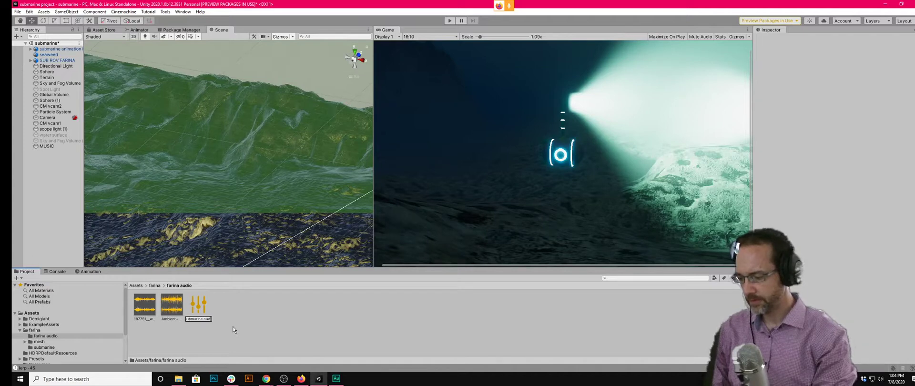
{"action": "type", "text": "io mixer"}
{"action": "key", "text": "Return"}
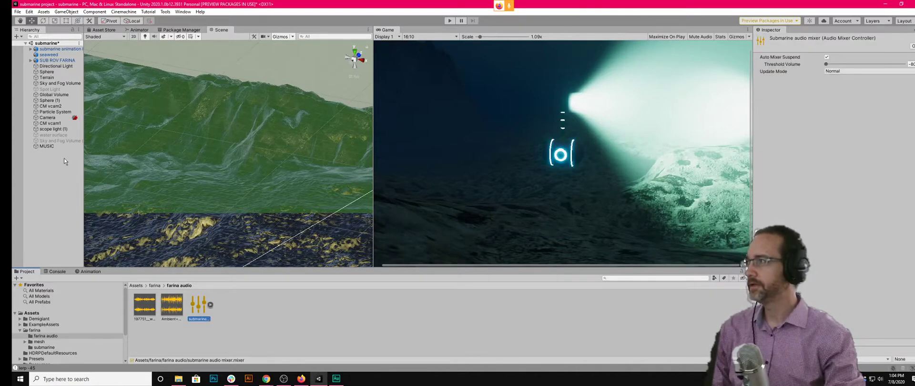
- Route the MUSIC object's Audio Source output to the Master group of the submarine audio mixer
{"action": "left_click", "coordinate": [46, 146]}
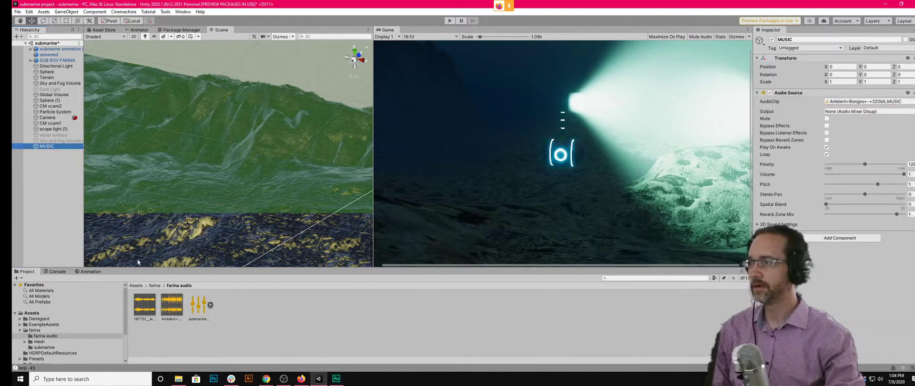
{"action": "left_click_drag", "start_coordinate": [201, 310], "coordinate": [888, 111]}
{"action": "left_click_drag", "start_coordinate": [200, 305], "coordinate": [818, 110]}
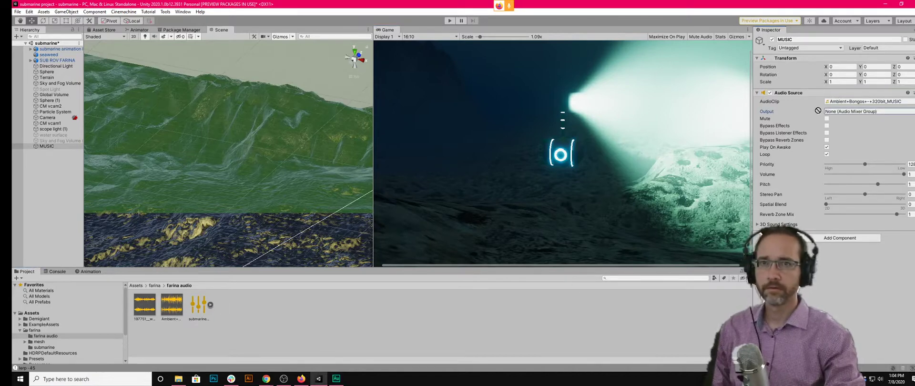
{"action": "left_click", "coordinate": [914, 112]}
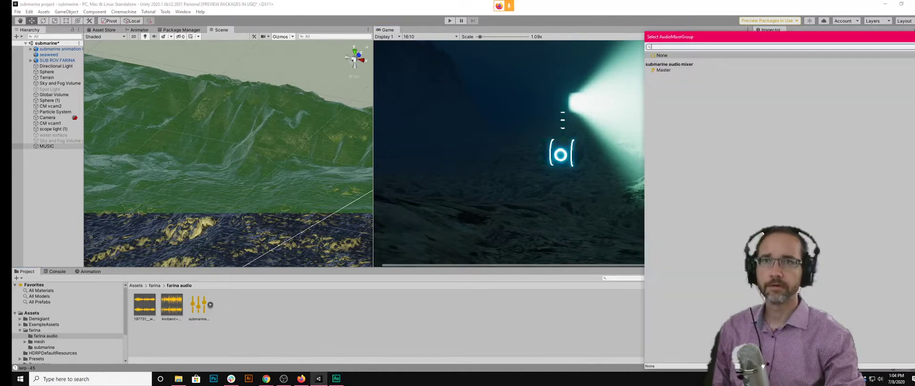
{"action": "double_click", "coordinate": [665, 70]}
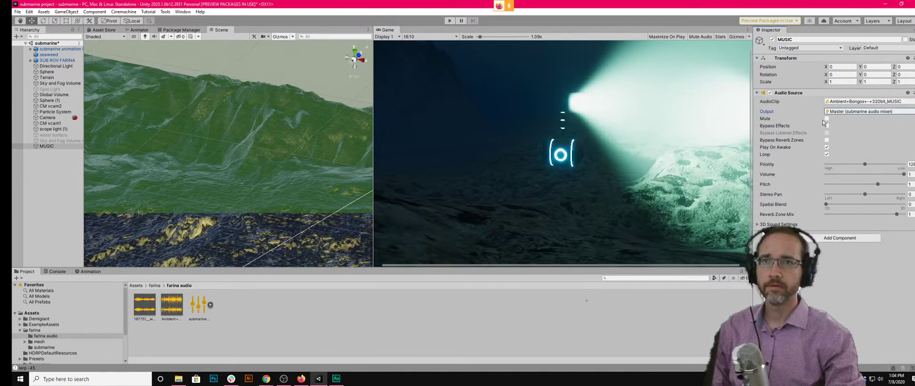
- Create an empty GameObject at the scene root and name it AMBIENCE
{"action": "left_click", "coordinate": [43, 165]}
{"action": "left_click", "coordinate": [18, 38]}
{"action": "left_click", "coordinate": [31, 44]}
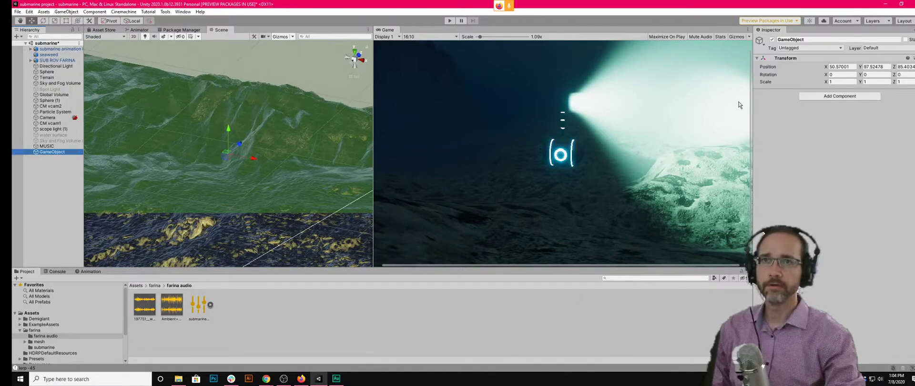
{"action": "left_click", "coordinate": [793, 41]}
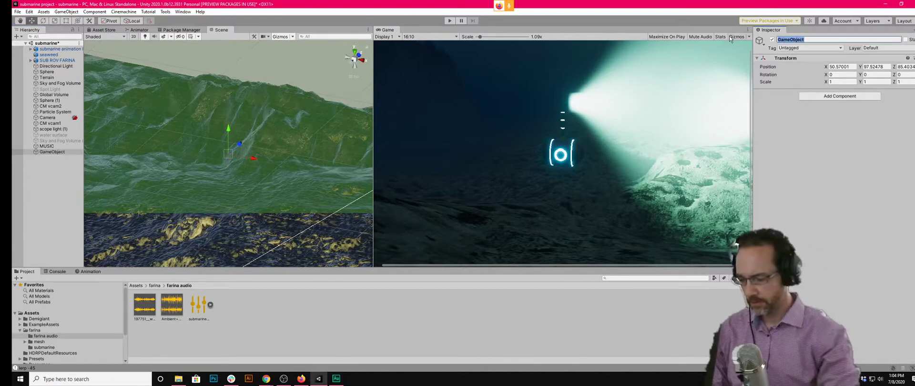
{"action": "type", "text": "AMBIENC"}
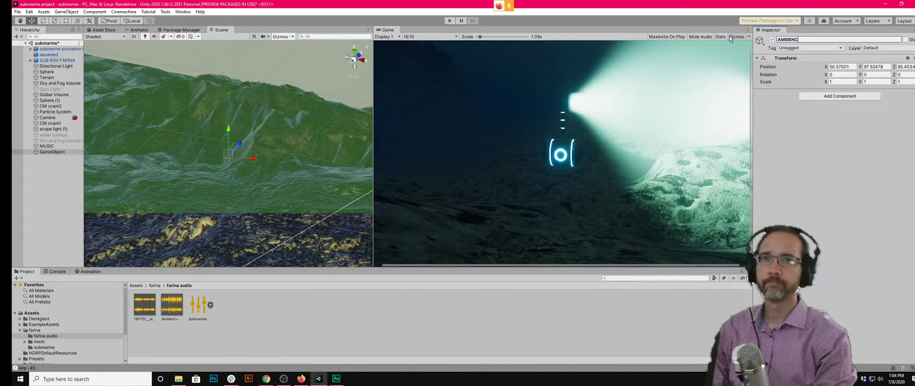
{"action": "key", "text": "BackSpace"}
{"action": "type", "text": "CE"}
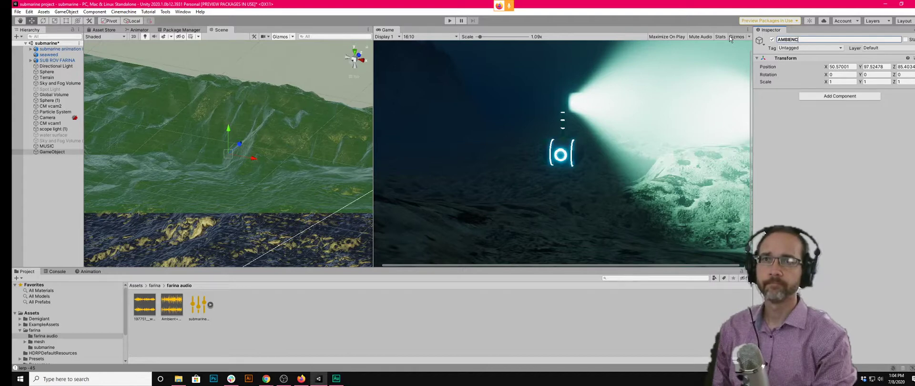
{"action": "key", "text": "Return"}
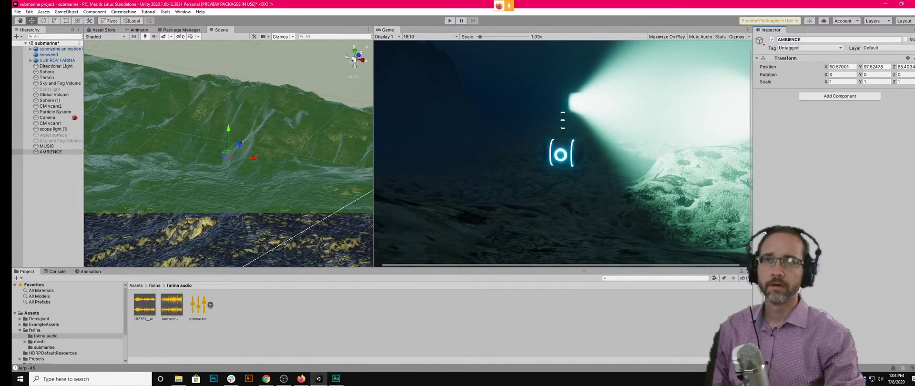
- Reset the AMBIENCE object's transform and add an Audio Source component to it
{"action": "right_click", "coordinate": [846, 59]}
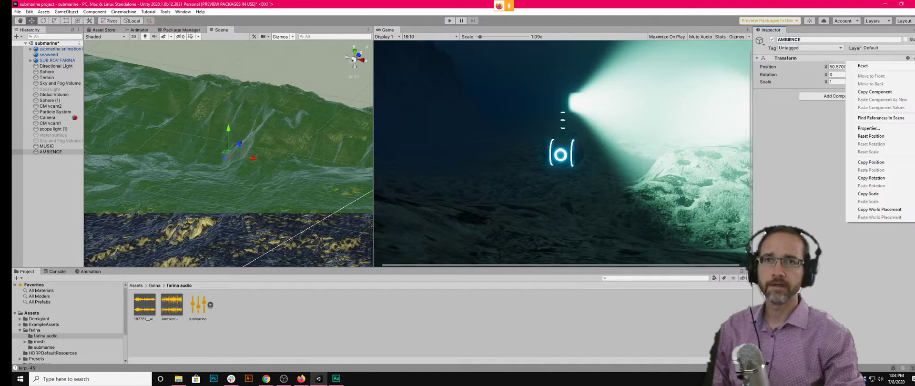
{"action": "left_click", "coordinate": [858, 66]}
{"action": "left_click", "coordinate": [845, 97]}
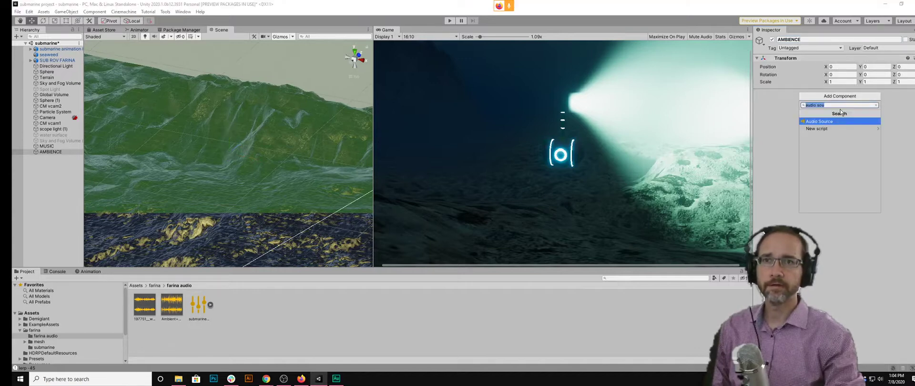
{"action": "left_click", "coordinate": [838, 120]}
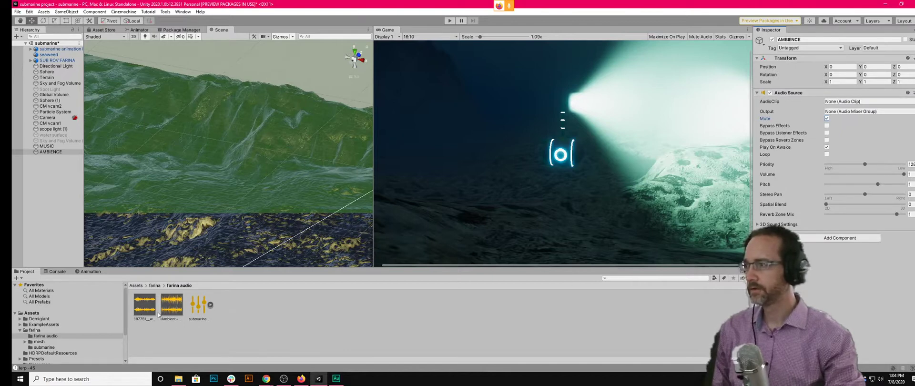
- Assign the 197751 underwater-ambience clip to the AMBIENCE object's Audio Source and enable Loop
{"action": "left_click_drag", "start_coordinate": [139, 310], "coordinate": [850, 104]}
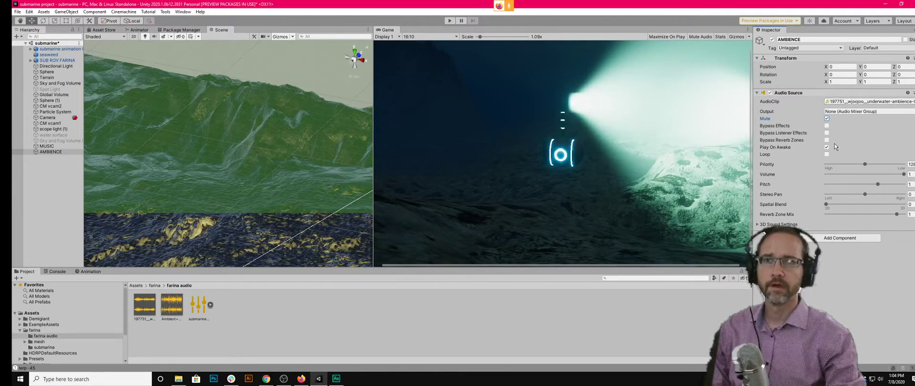
{"action": "left_click", "coordinate": [826, 155]}
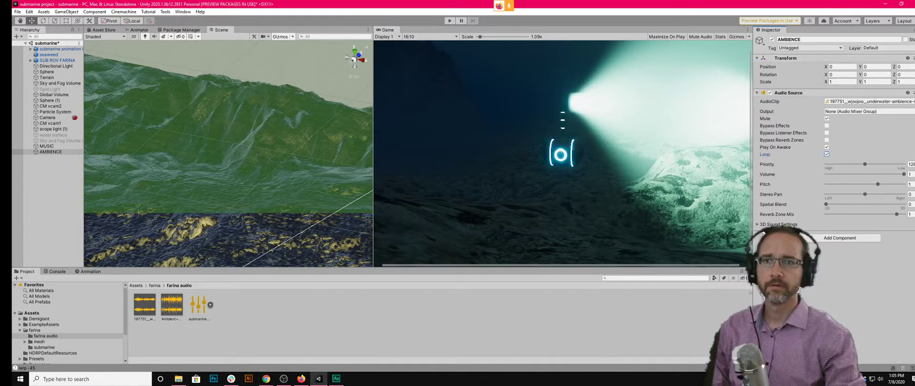
{"action": "left_click", "coordinate": [849, 257]}
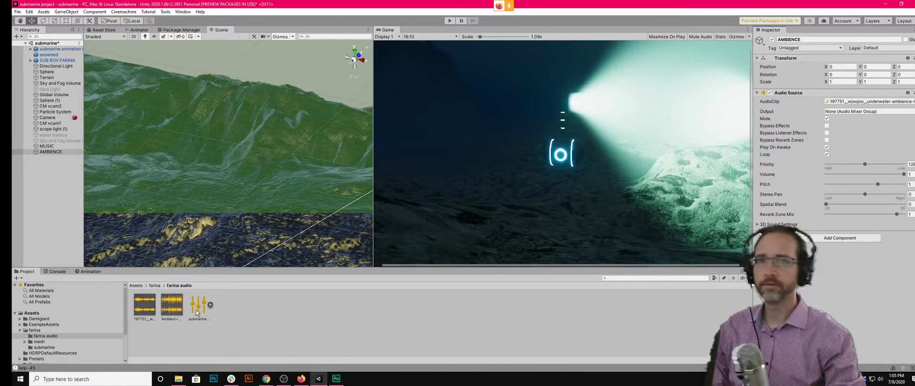
- Route the AMBIENCE object's Audio Source output to the Master group of the submarine audio mixer
{"action": "left_click", "coordinate": [911, 111]}
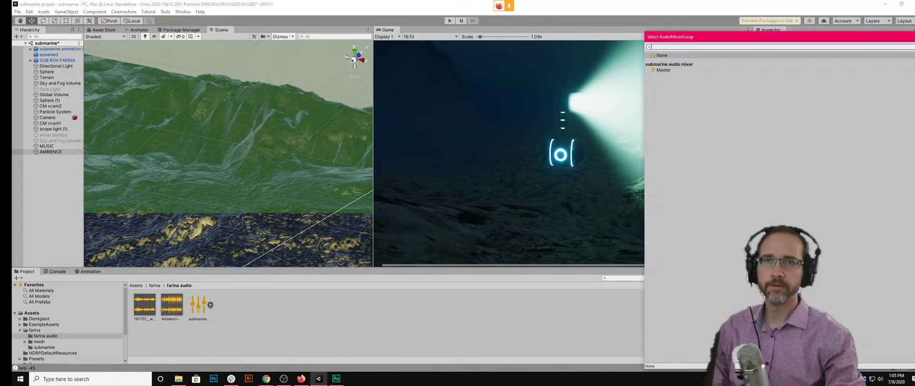
{"action": "left_click", "coordinate": [669, 70]}
{"action": "double_click", "coordinate": [669, 69]}
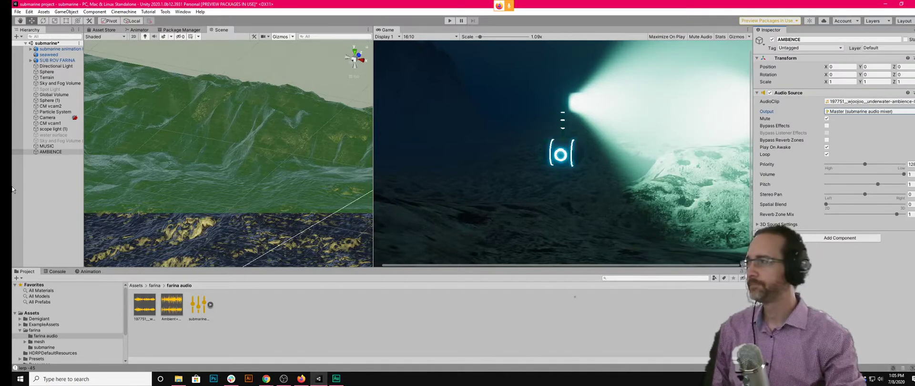
- Open the submarine audio mixer in an enlarged Audio Mixer view and add a group named music under Master
{"action": "double_click", "coordinate": [197, 305]}
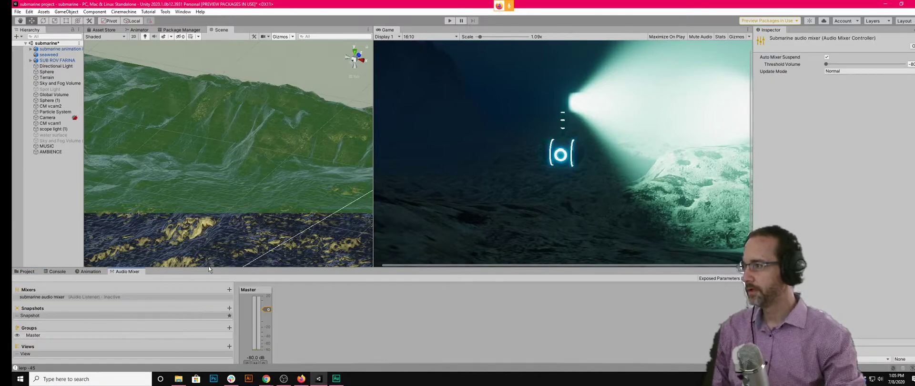
{"action": "left_click_drag", "start_coordinate": [212, 268], "coordinate": [212, 218]}
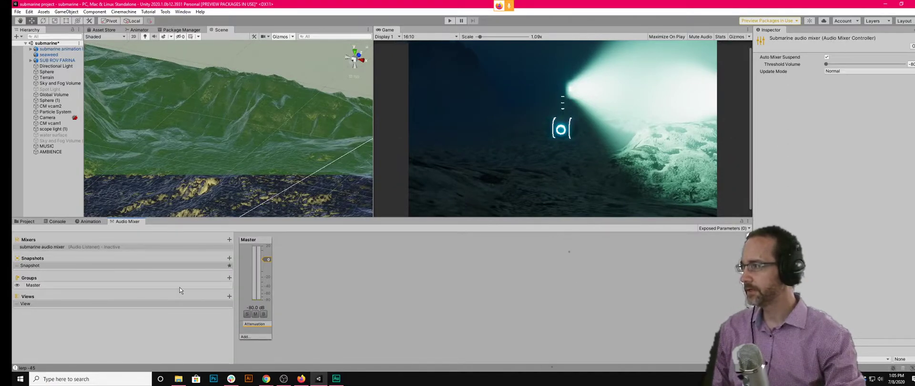
{"action": "left_click", "coordinate": [229, 277]}
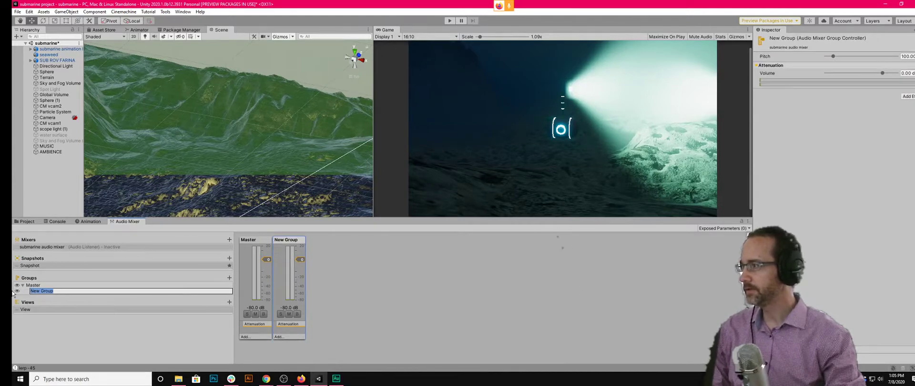
{"action": "type", "text": "music"}
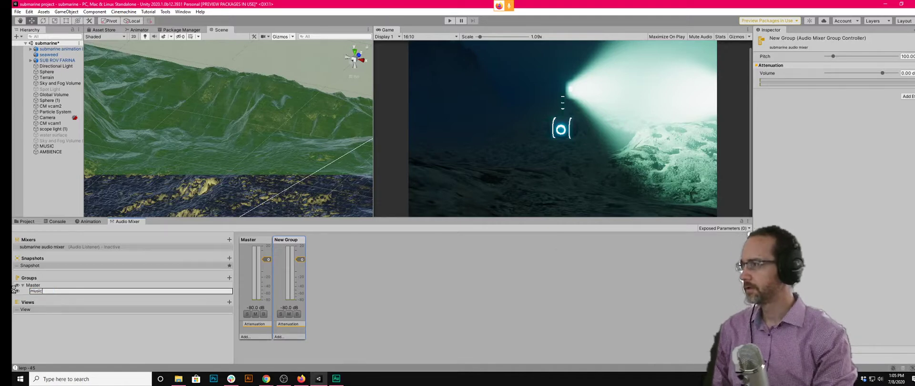
{"action": "key", "text": "Return"}
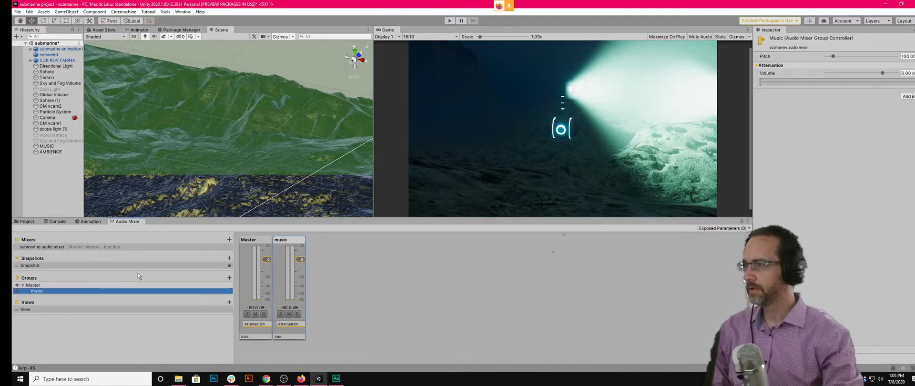
{"action": "left_click", "coordinate": [229, 277]}
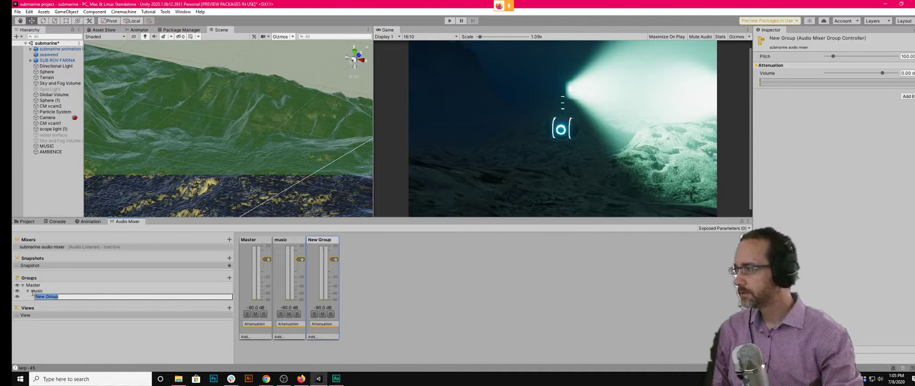
{"action": "key", "text": "Return"}
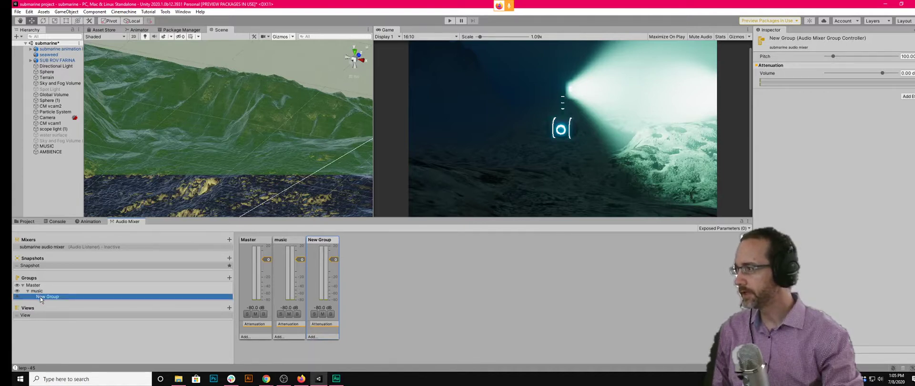
{"action": "right_click", "coordinate": [41, 299]}
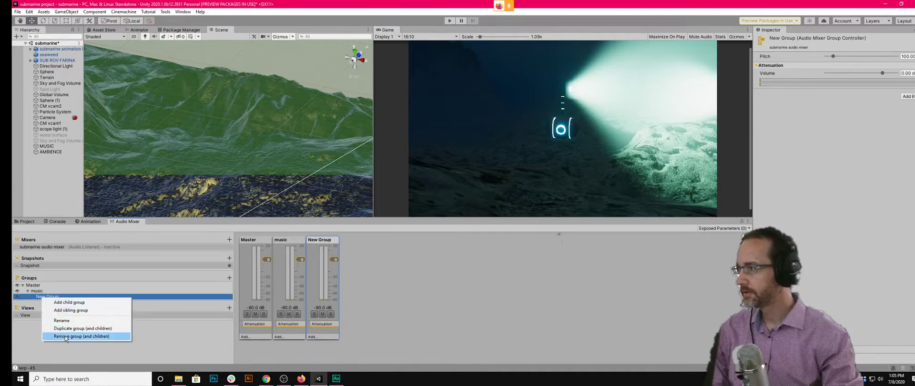
{"action": "left_click", "coordinate": [64, 336]}
- Add a second mixer group named ambience directly under Master, alongside the music group
{"action": "left_click", "coordinate": [41, 285]}
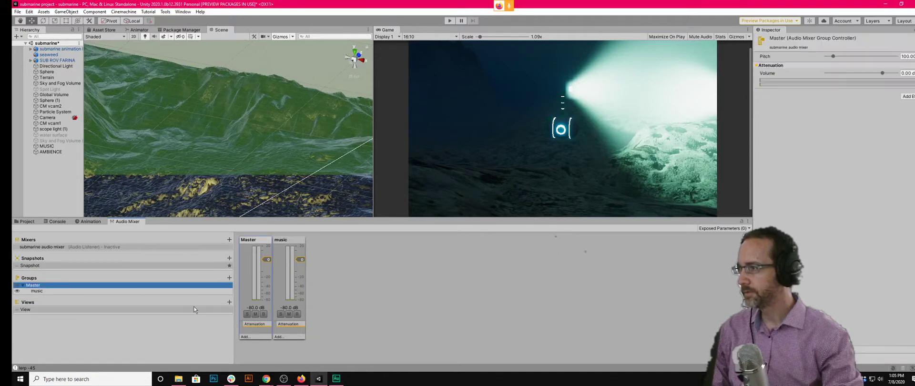
{"action": "left_click", "coordinate": [229, 277]}
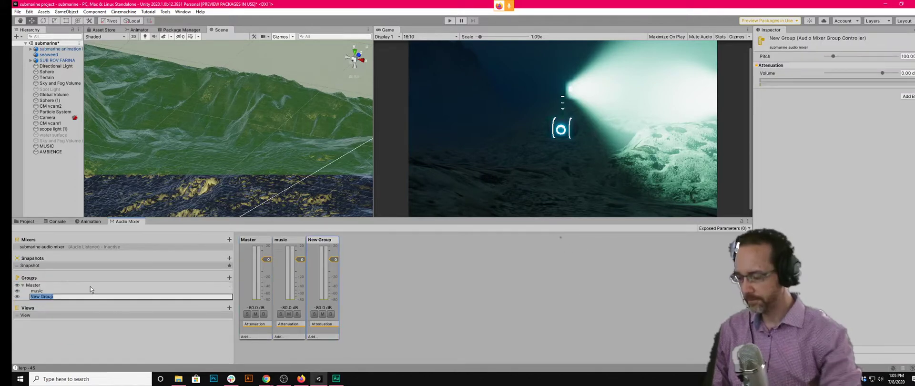
{"action": "type", "text": "ambience"}
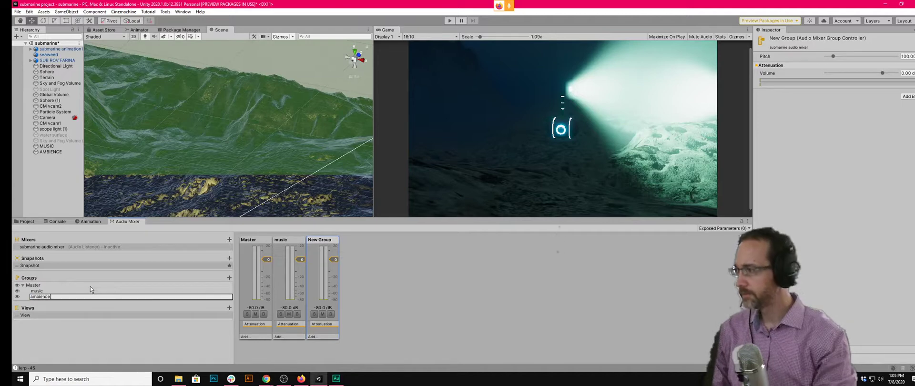
{"action": "key", "text": "Return"}
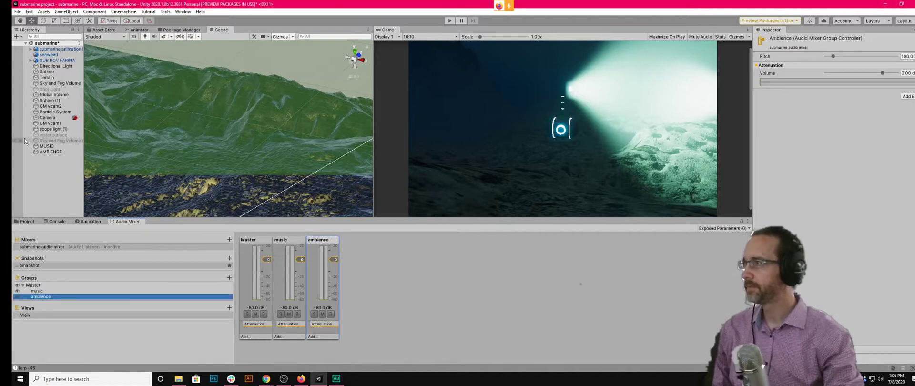
- Set the MUSIC object's Audio Source output to the music group of the submarine audio mixer
{"action": "left_click", "coordinate": [51, 146]}
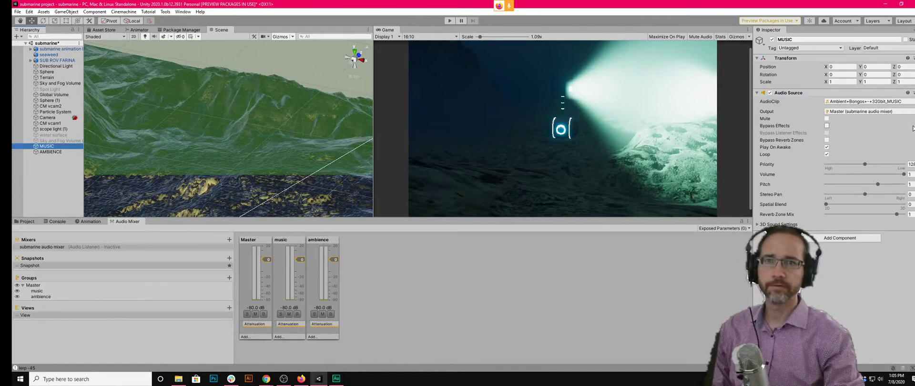
{"action": "left_click", "coordinate": [913, 111]}
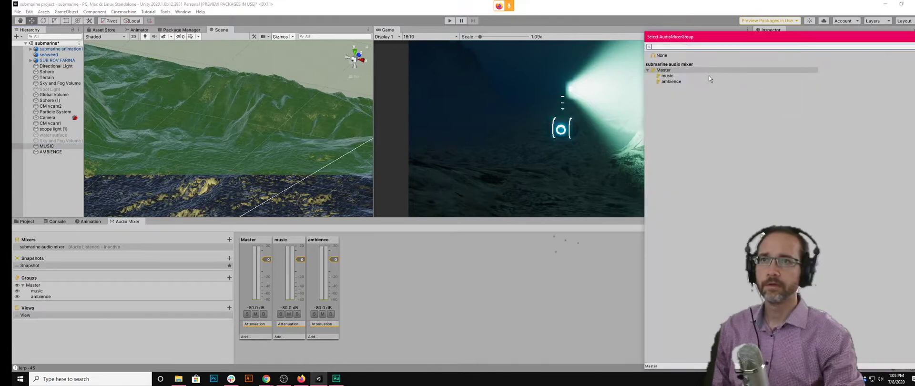
{"action": "left_click_drag", "start_coordinate": [716, 40], "coordinate": [717, 101]}
{"action": "left_click", "coordinate": [668, 136]}
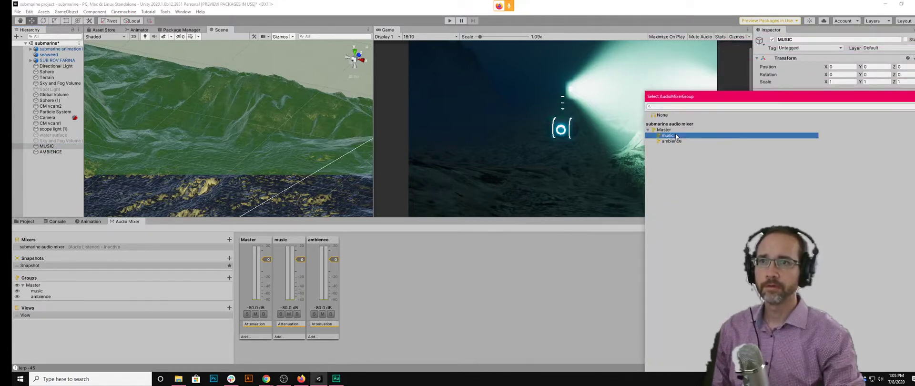
{"action": "double_click", "coordinate": [675, 136]}
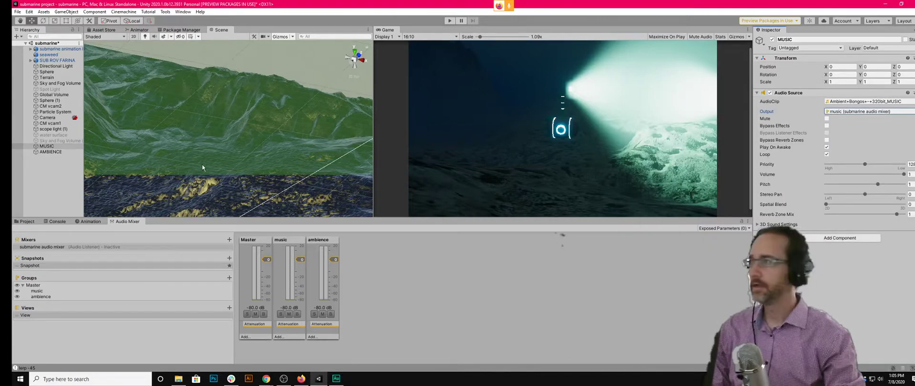
- Set the AMBIENCE object's Audio Source output to the ambience group of the submarine audio mixer
{"action": "left_click", "coordinate": [51, 152]}
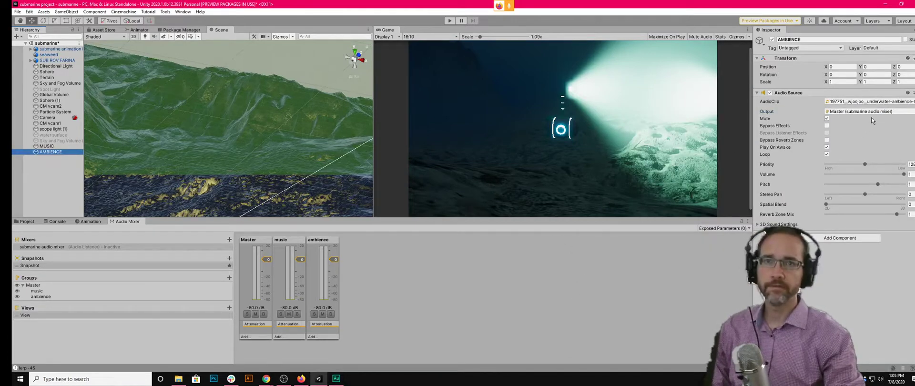
{"action": "left_click", "coordinate": [910, 111]}
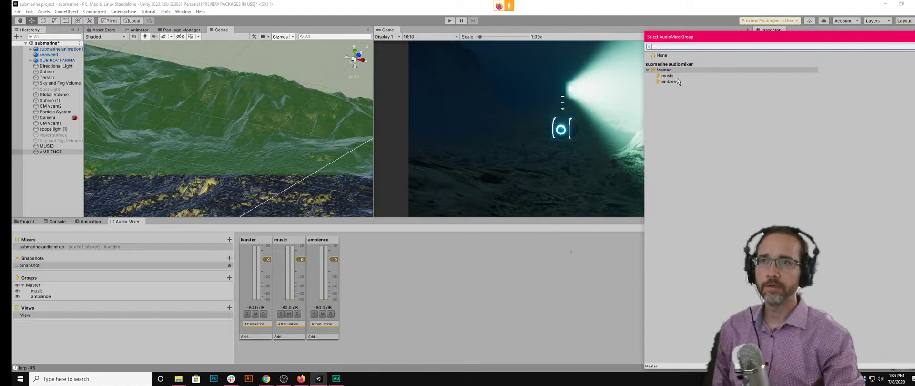
{"action": "left_click", "coordinate": [677, 81]}
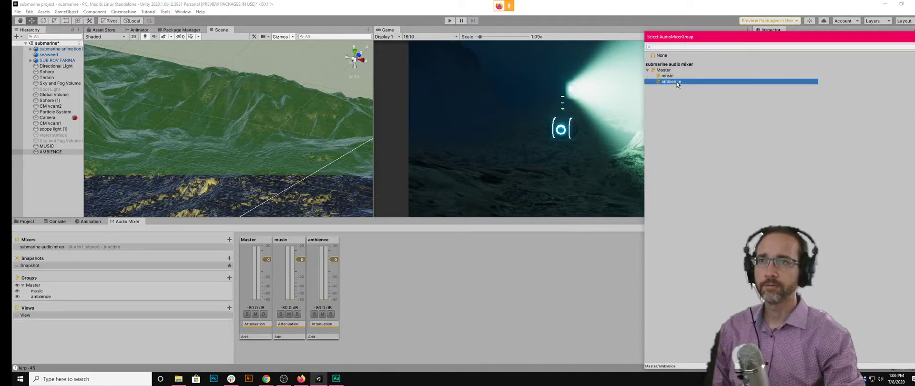
{"action": "double_click", "coordinate": [676, 82]}
{"action": "left_click", "coordinate": [352, 334]}
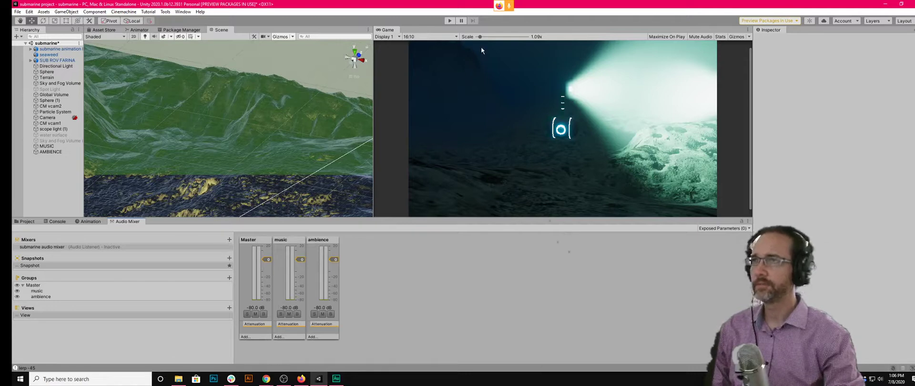
- Play-test the scene with mixer editing in play mode enabled, lowering the ambience group's volume to -4 dB
{"action": "left_click", "coordinate": [449, 21]}
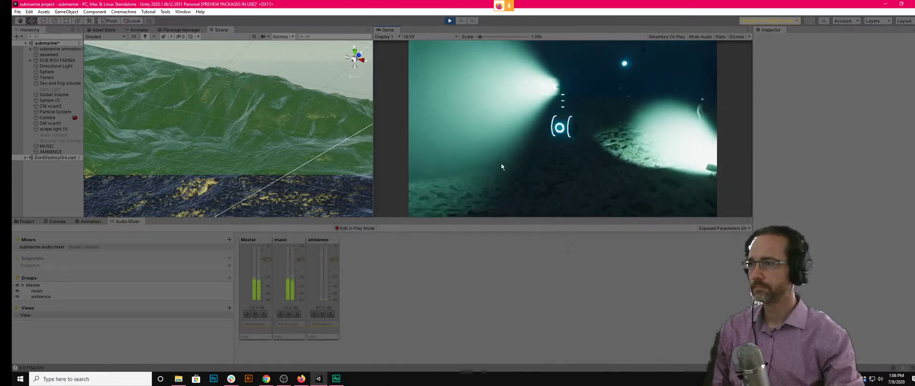
{"action": "left_click", "coordinate": [71, 152]}
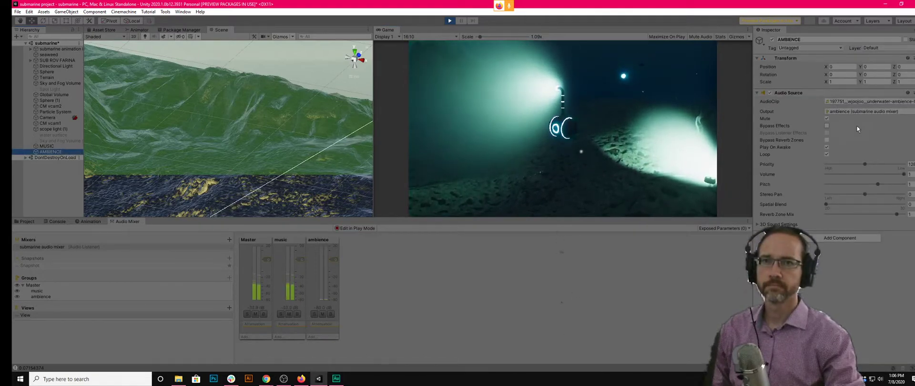
{"action": "left_click", "coordinate": [334, 258]}
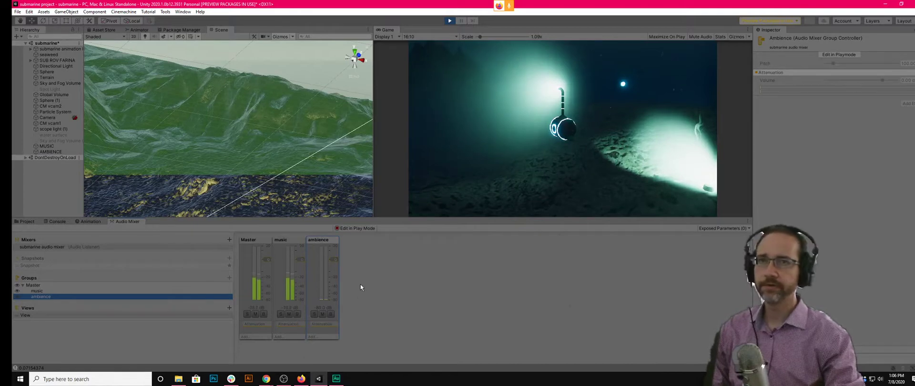
{"action": "left_click", "coordinate": [827, 54]}
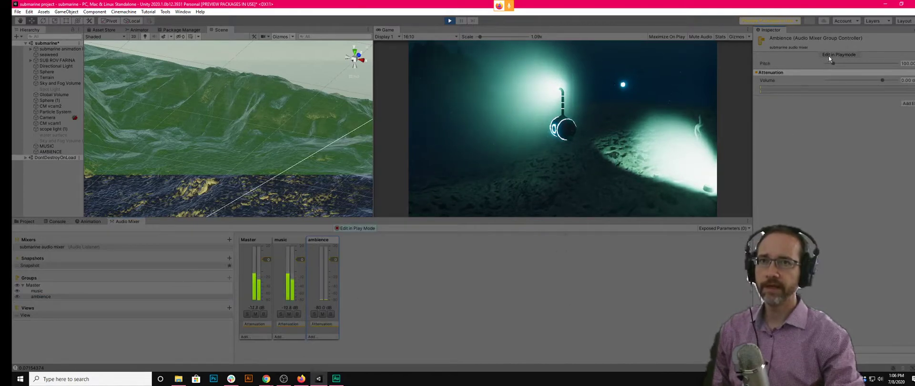
{"action": "mouse_move", "coordinate": [882, 80]}
{"action": "left_mouse_down"}
{"action": "mouse_move", "coordinate": [896, 81]}
{"action": "mouse_move", "coordinate": [874, 80]}
{"action": "left_mouse_up"}
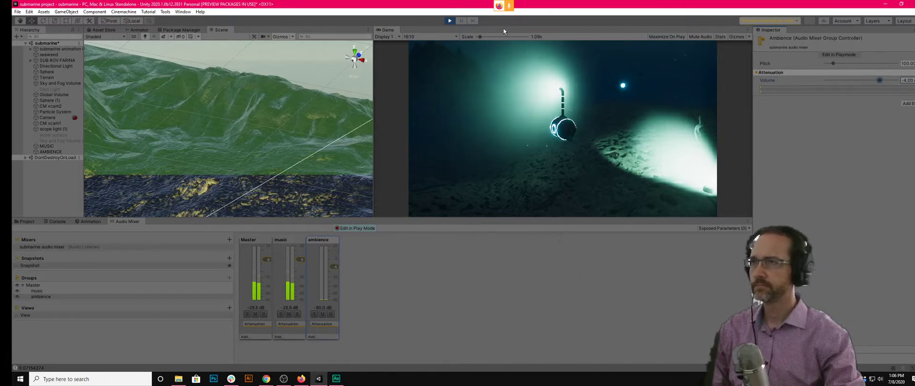
{"action": "left_click", "coordinate": [449, 21]}
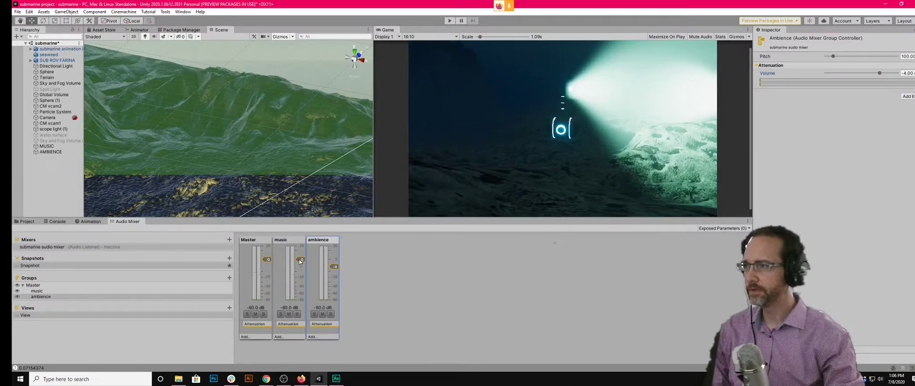
- Deactivate the MUSIC object and select the AMBIENCE object
{"action": "left_click", "coordinate": [47, 145]}
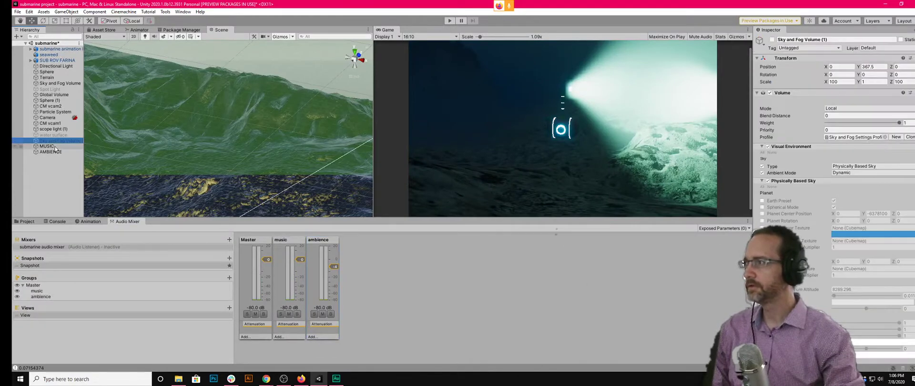
{"action": "left_click", "coordinate": [771, 40]}
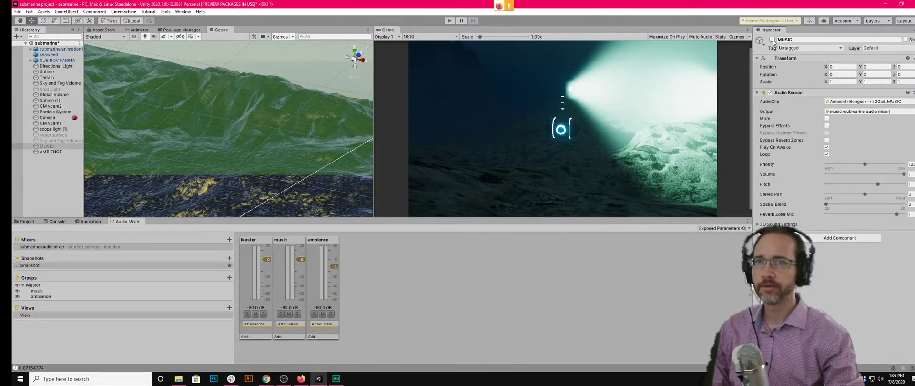
{"action": "left_click", "coordinate": [64, 151]}
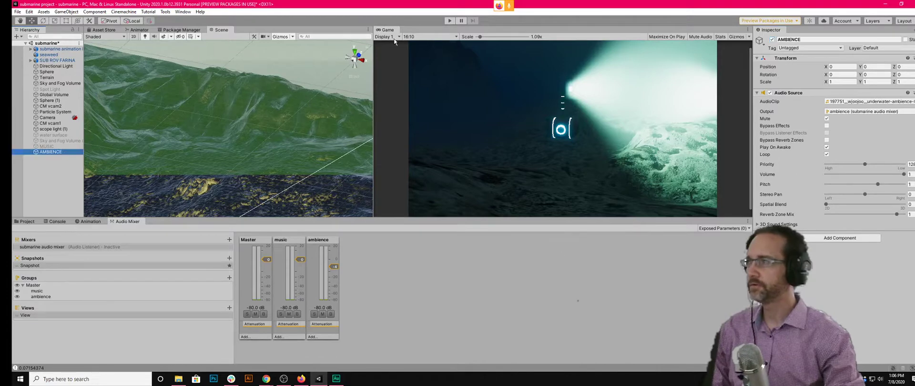
- Play-test the ambience alone and raise the ambience group's volume to 20 dB while the scene runs
{"action": "left_click", "coordinate": [448, 23]}
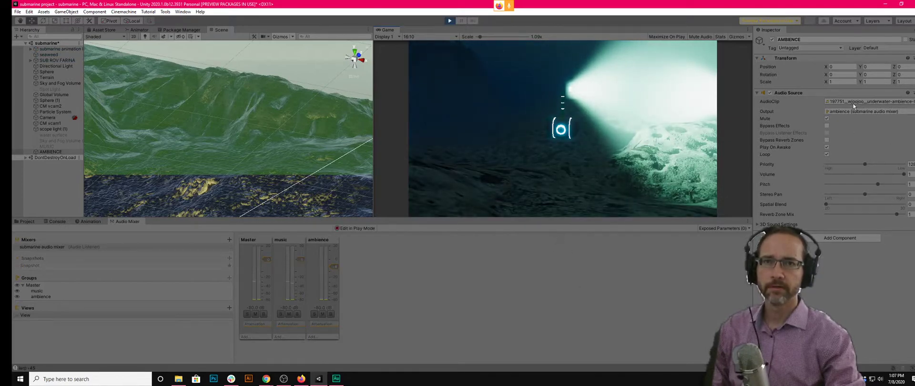
{"action": "left_click", "coordinate": [333, 256]}
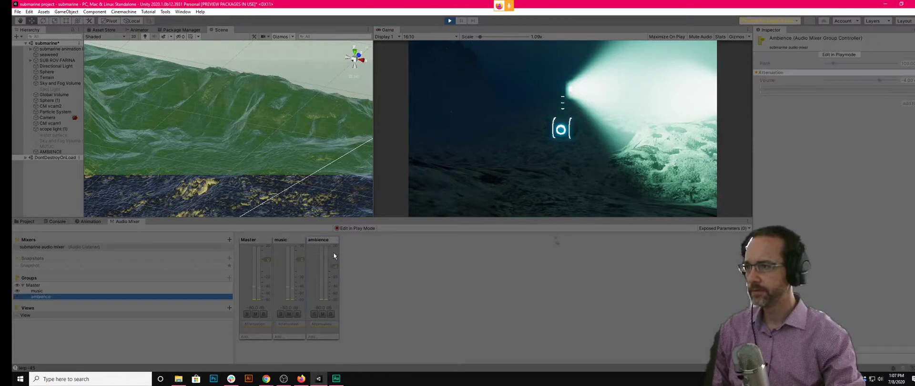
{"action": "left_click", "coordinate": [841, 54]}
{"action": "left_click_drag", "start_coordinate": [882, 80], "coordinate": [903, 81]}
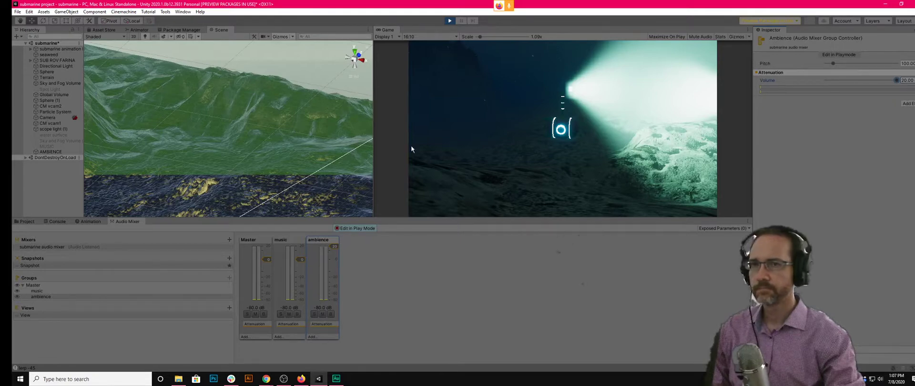
{"action": "left_click", "coordinate": [449, 22]}
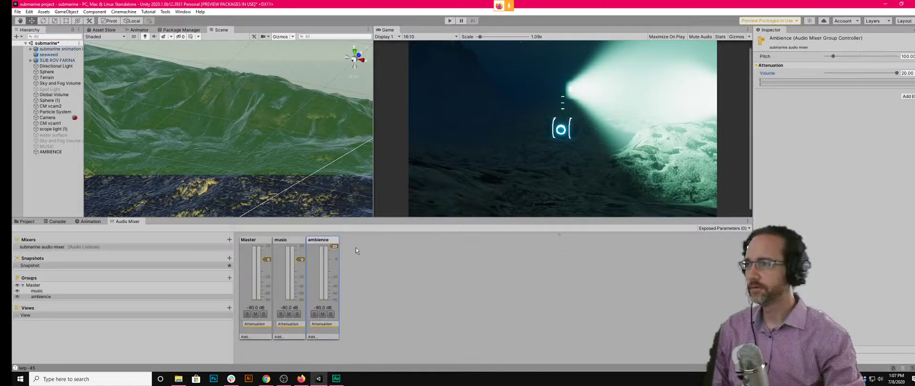
- Preview the underwater ambience clip from the farina audio folder to check that it plays
{"action": "left_click", "coordinate": [27, 221]}
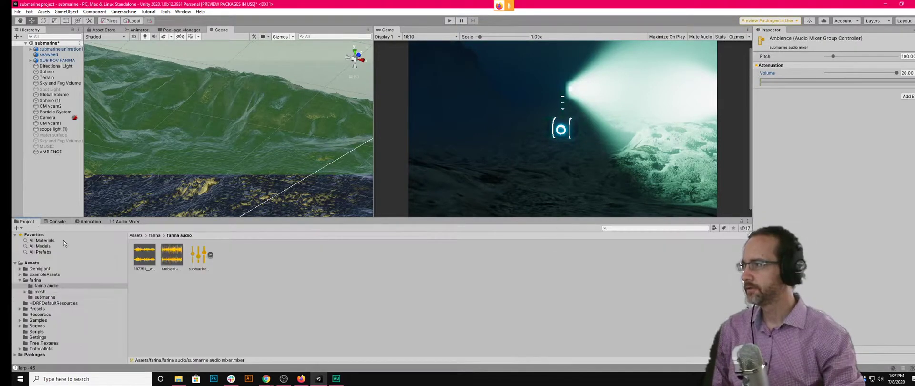
{"action": "left_click", "coordinate": [170, 257]}
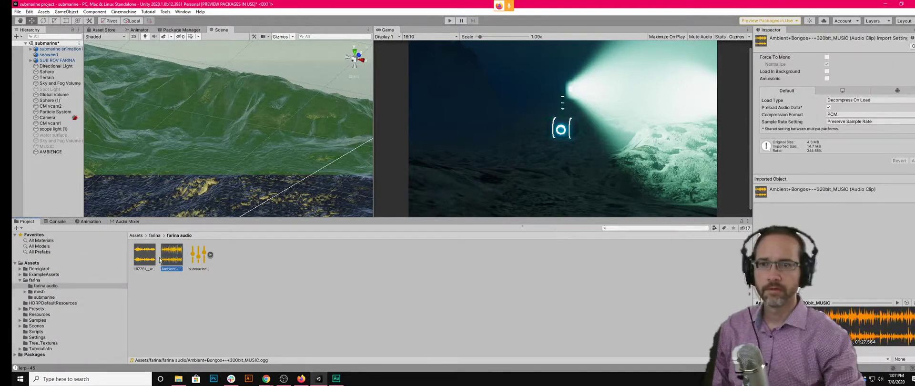
{"action": "left_click", "coordinate": [144, 256]}
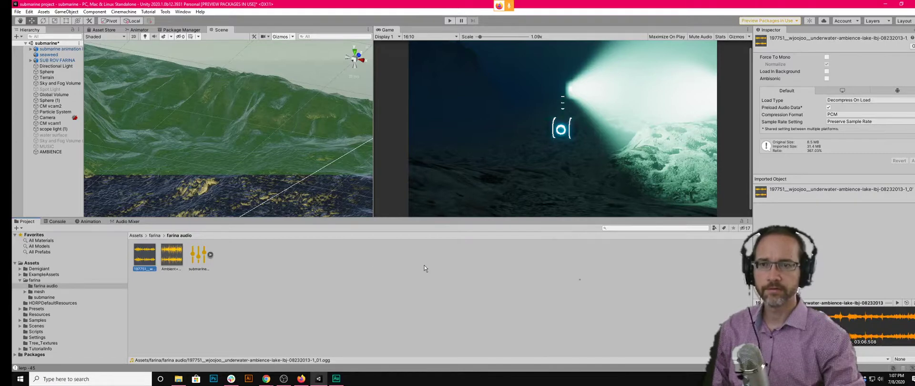
{"action": "left_click", "coordinate": [897, 303]}
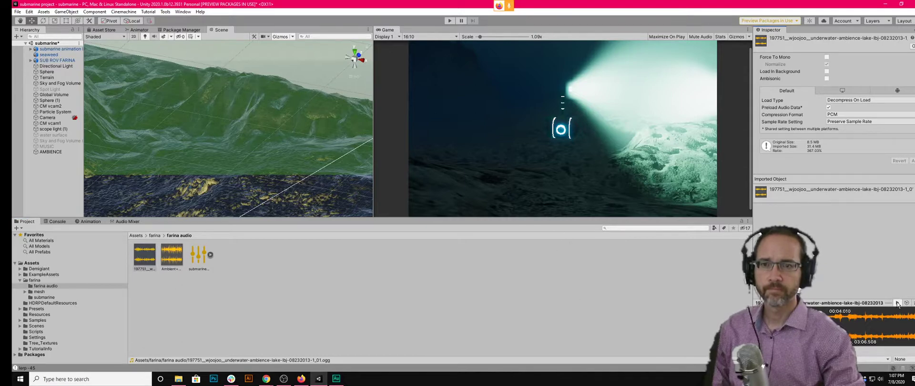
{"action": "left_click", "coordinate": [898, 303]}
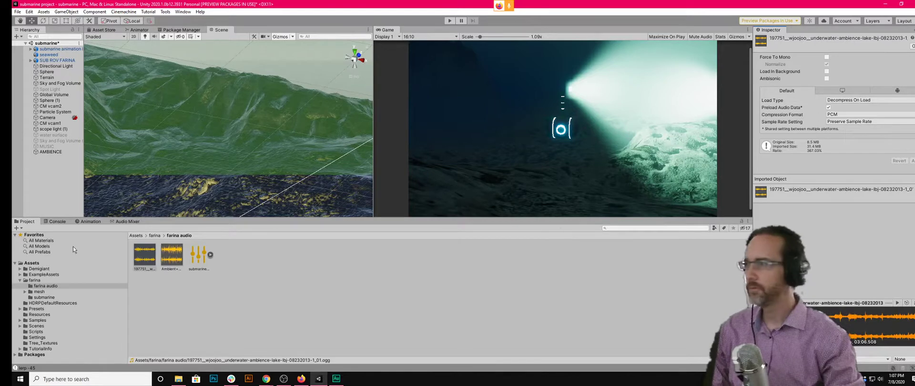
- Reset the ambience mixer group's volume to about 0 dB and reassign that group as the AMBIENCE object's Audio Source output
{"action": "double_click", "coordinate": [198, 250]}
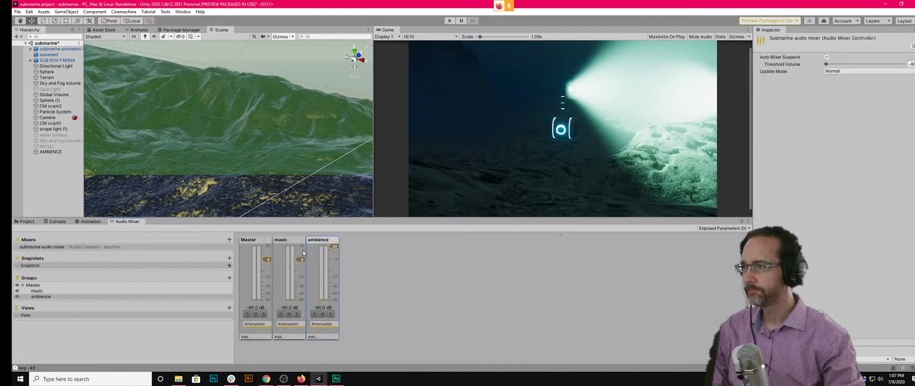
{"action": "left_click_drag", "start_coordinate": [335, 247], "coordinate": [335, 258]}
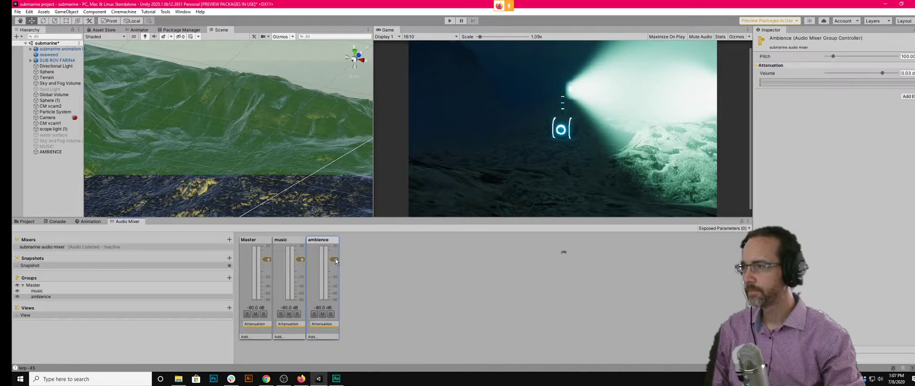
{"action": "left_click", "coordinate": [70, 150]}
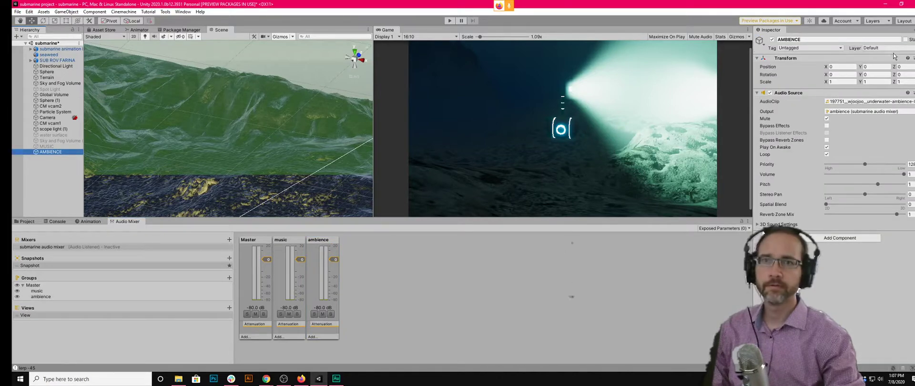
{"action": "left_click", "coordinate": [910, 111]}
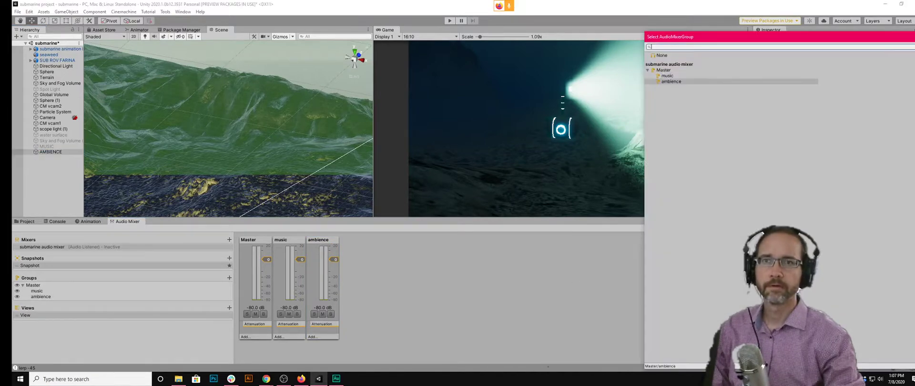
{"action": "left_click", "coordinate": [686, 74]}
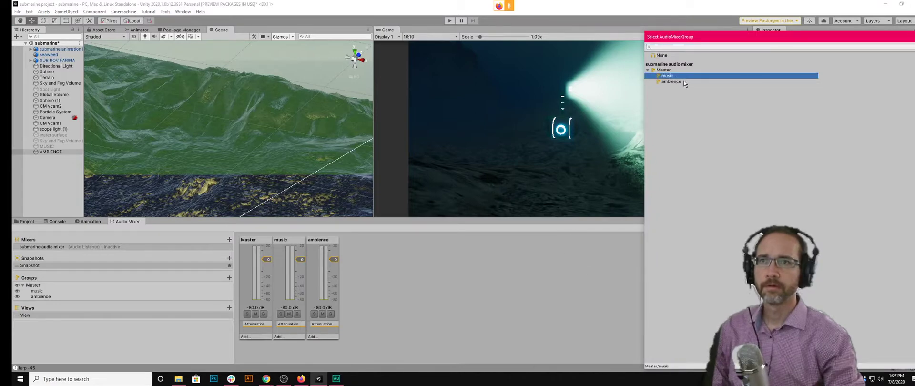
{"action": "double_click", "coordinate": [681, 82]}
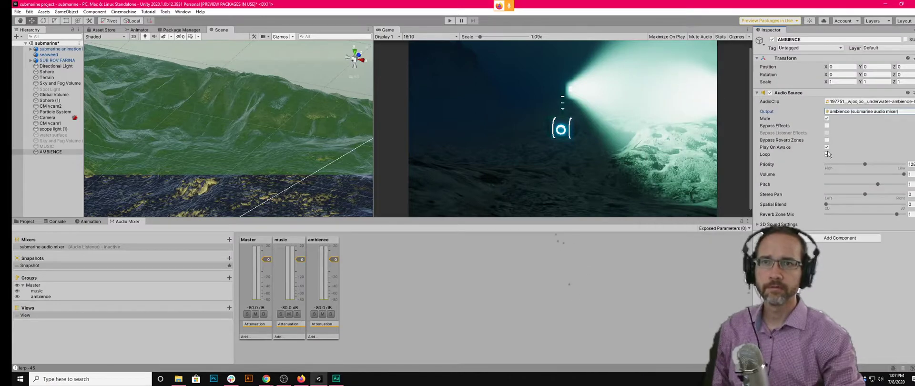
{"action": "left_click", "coordinate": [826, 204]}
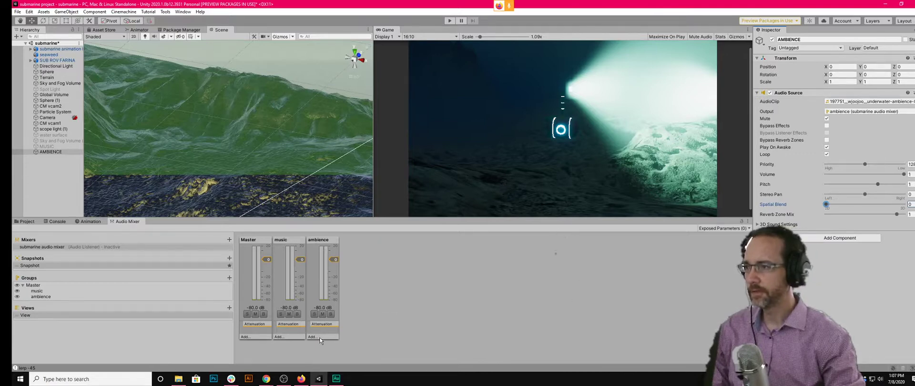
- Play-test the scene with mixer editing enabled and raise the ambience group's volume to about 16.53 dB
{"action": "left_click", "coordinate": [446, 21]}
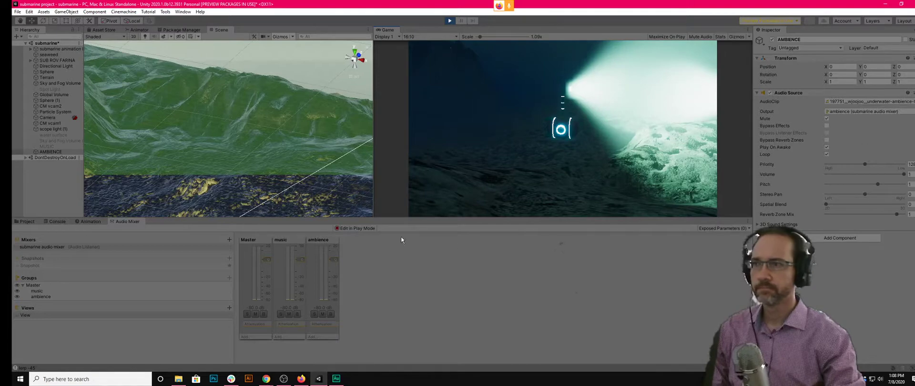
{"action": "left_click", "coordinate": [357, 229]}
{"action": "left_click_drag", "start_coordinate": [334, 258], "coordinate": [333, 250]}
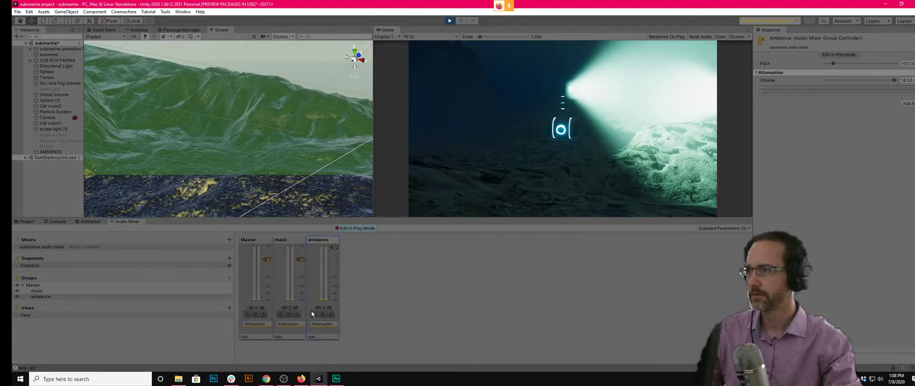
{"action": "left_click", "coordinate": [449, 21]}
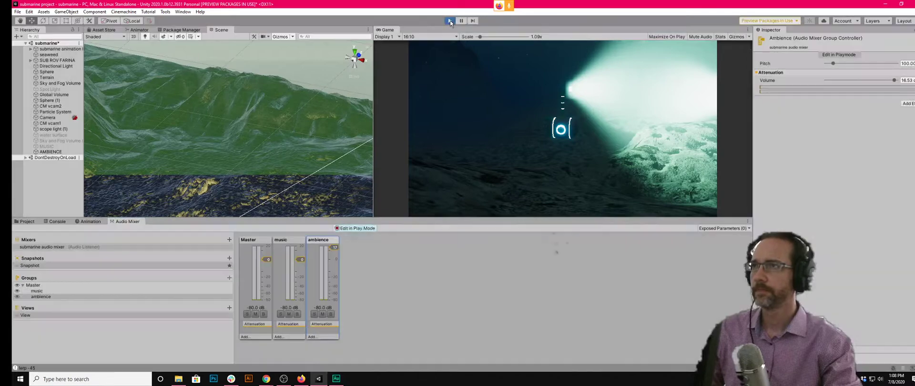
- Reassign the underwater ambience clip from the farina audio folder as the AMBIENCE object's AudioClip
{"action": "left_click", "coordinate": [36, 150]}
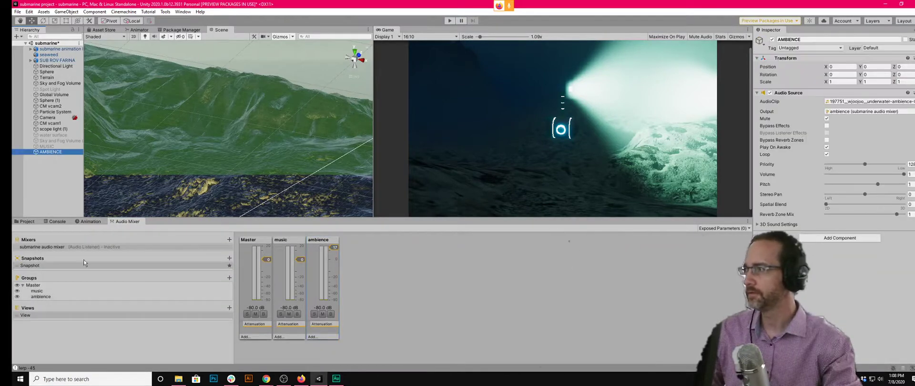
{"action": "left_click", "coordinate": [65, 222]}
{"action": "left_click", "coordinate": [88, 221]}
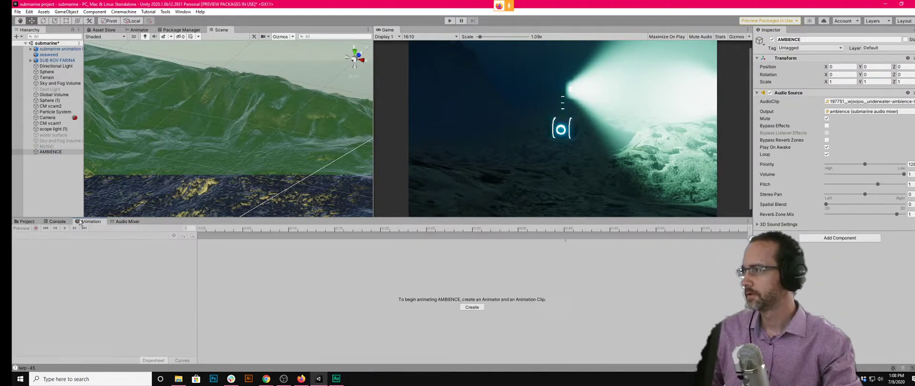
{"action": "left_click", "coordinate": [24, 222]}
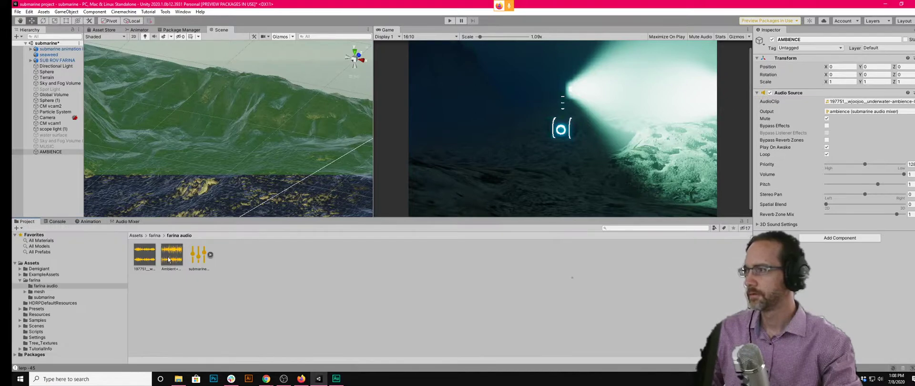
{"action": "left_click_drag", "start_coordinate": [148, 261], "coordinate": [865, 103]}
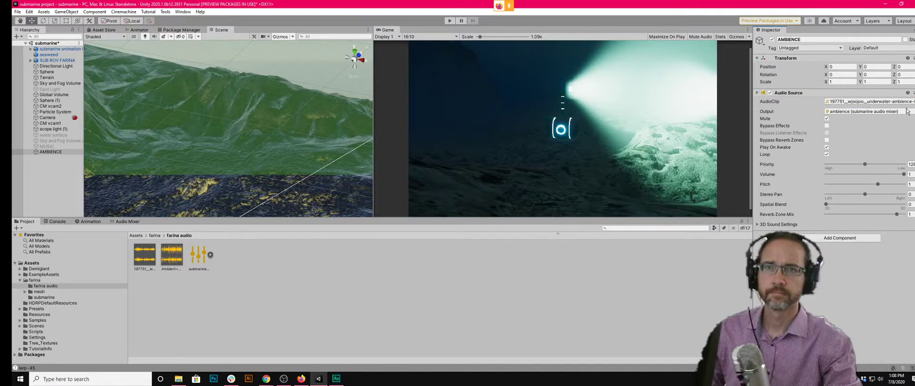
{"action": "left_click", "coordinate": [865, 101]}
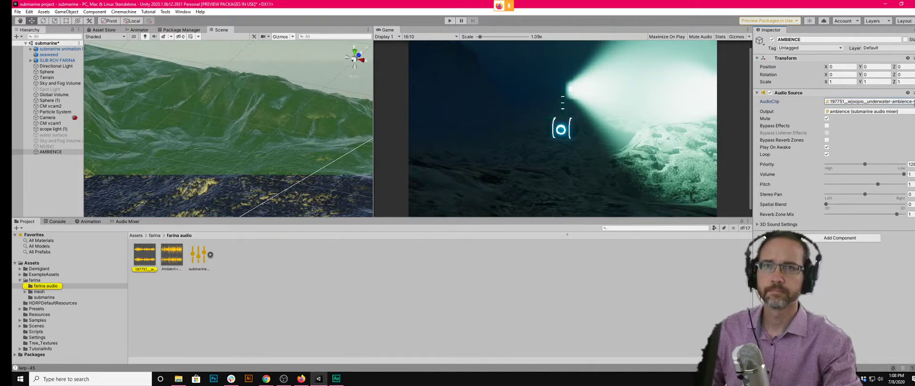
{"action": "left_click", "coordinate": [913, 102]}
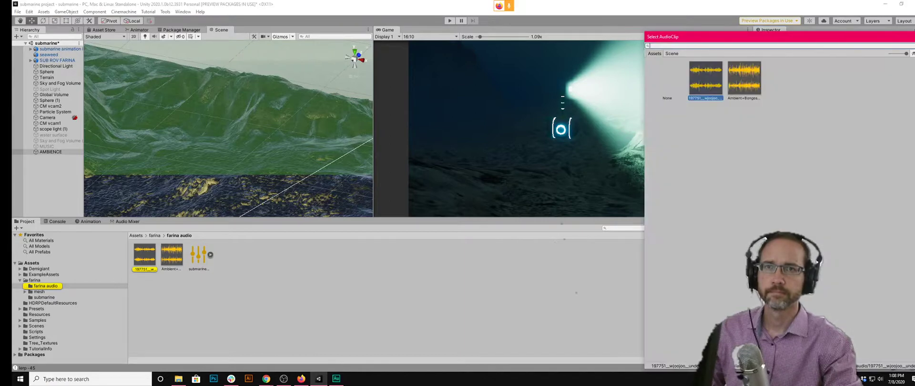
{"action": "double_click", "coordinate": [707, 80]}
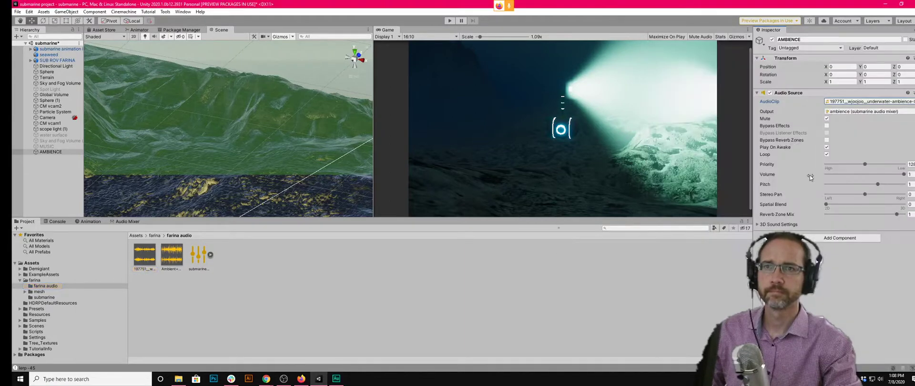
- Unmute the AMBIENCE object's Audio Source and play-test the scene with the submarine audio mixer open
{"action": "left_click", "coordinate": [827, 119]}
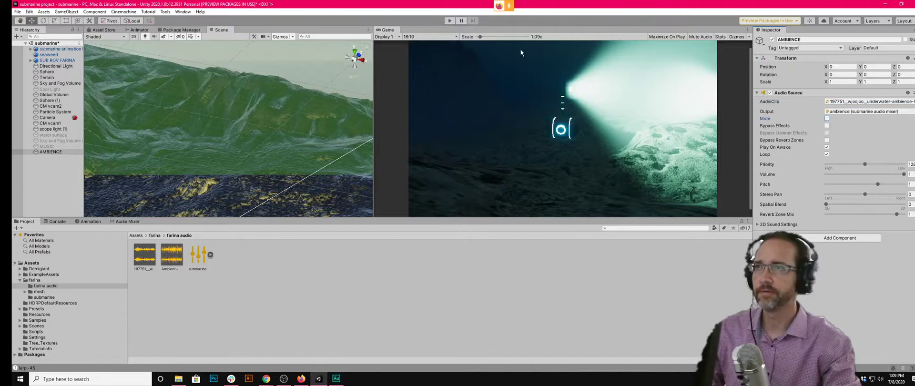
{"action": "left_click", "coordinate": [449, 21]}
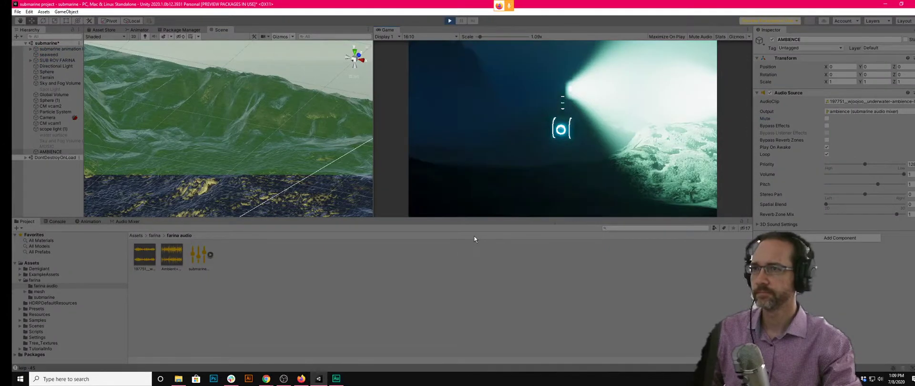
{"action": "double_click", "coordinate": [194, 256]}
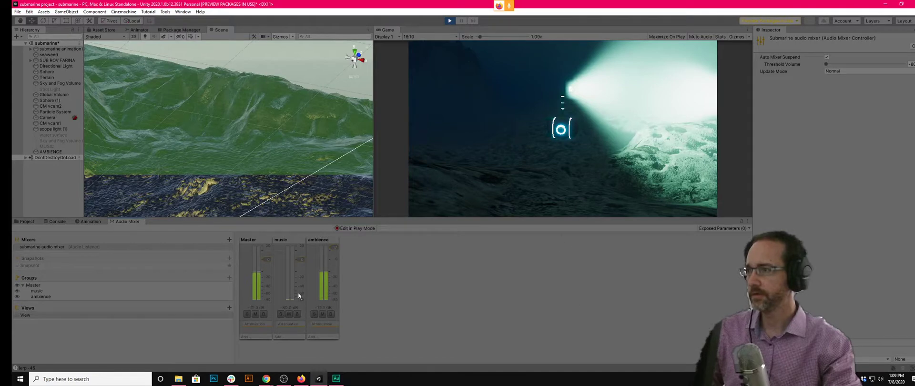
- Activate the MUSIC object during play and rebalance the mixer by lowering the ambience group and setting the music group to about -8.84 dB
{"action": "left_click", "coordinate": [71, 146]}
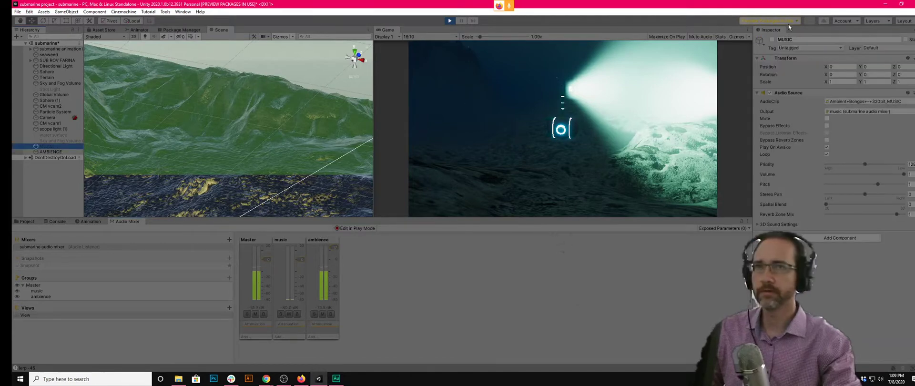
{"action": "left_click", "coordinate": [772, 40]}
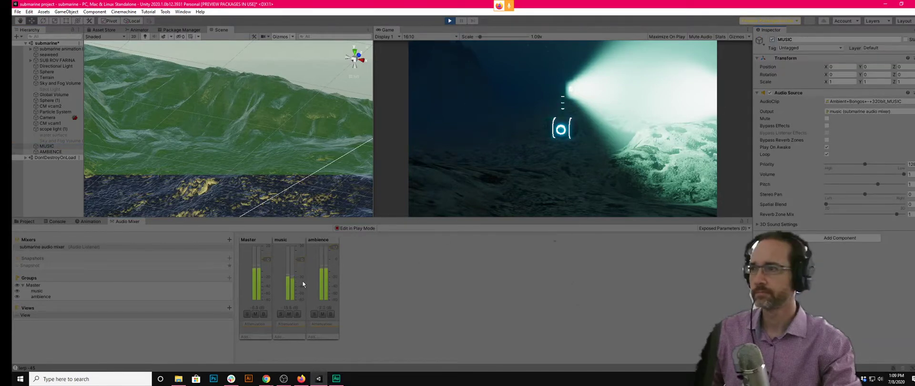
{"action": "left_click", "coordinate": [333, 249]}
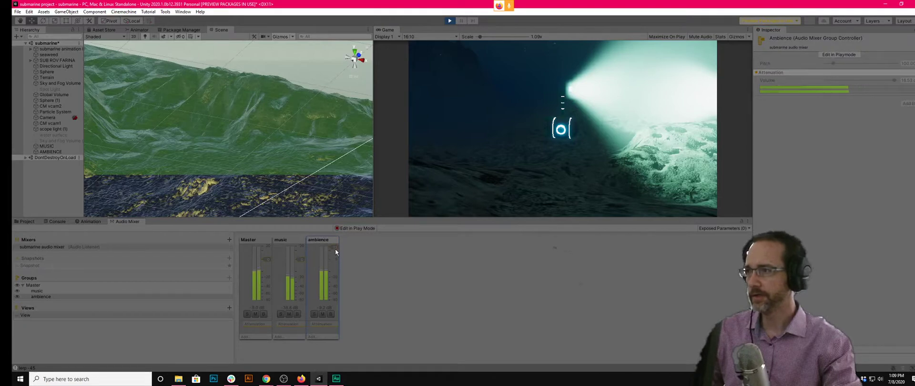
{"action": "left_click", "coordinate": [346, 228]}
{"action": "left_click_drag", "start_coordinate": [336, 247], "coordinate": [302, 272]}
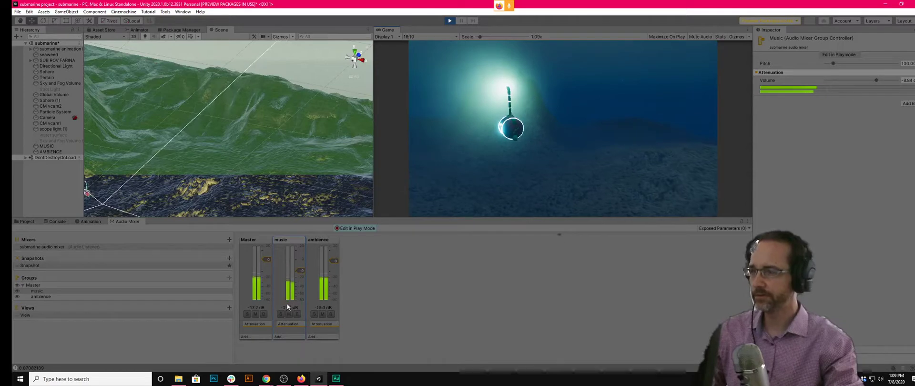
{"action": "left_click", "coordinate": [449, 21]}
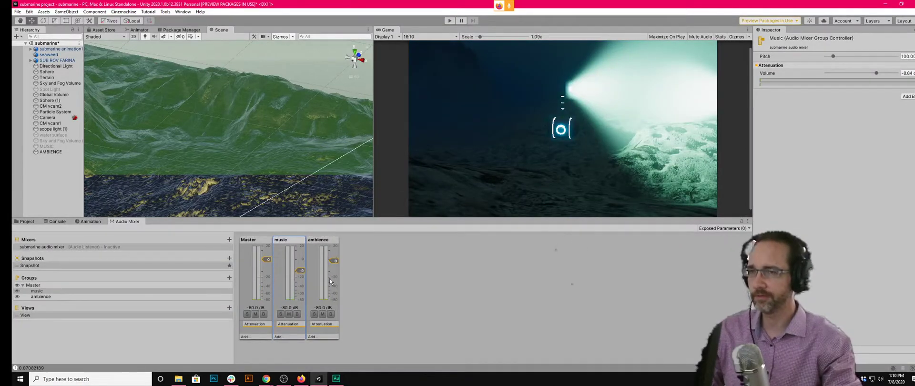
- Lower the music group's volume to about -22 dB and add an SFX Reverb effect to it
{"action": "left_click_drag", "start_coordinate": [301, 271], "coordinate": [300, 280]}
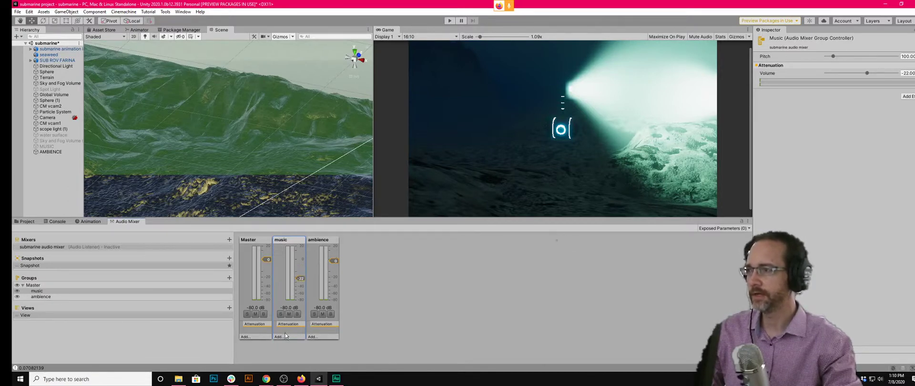
{"action": "left_click", "coordinate": [284, 337]}
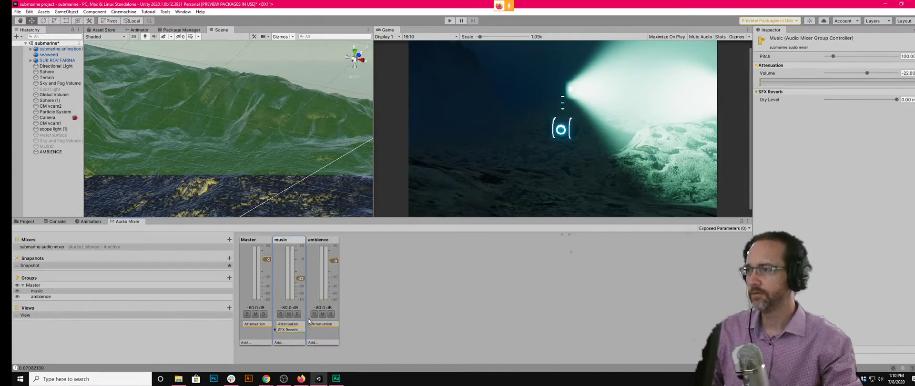
{"action": "left_click", "coordinate": [296, 319]}
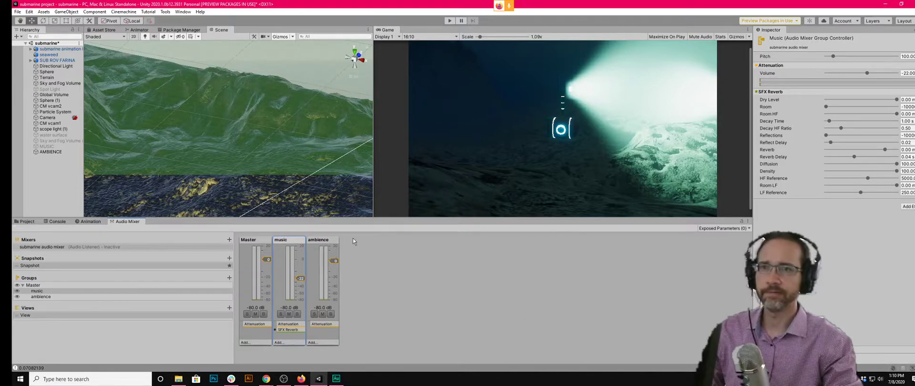
- Play-test the scene with mixer editing enabled and raise the music group's volume to about -3.18 dB
{"action": "left_click", "coordinate": [446, 21]}
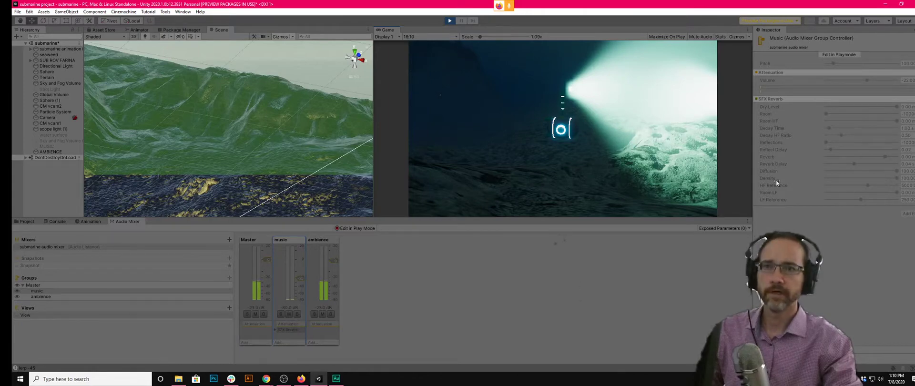
{"action": "left_click", "coordinate": [856, 56]}
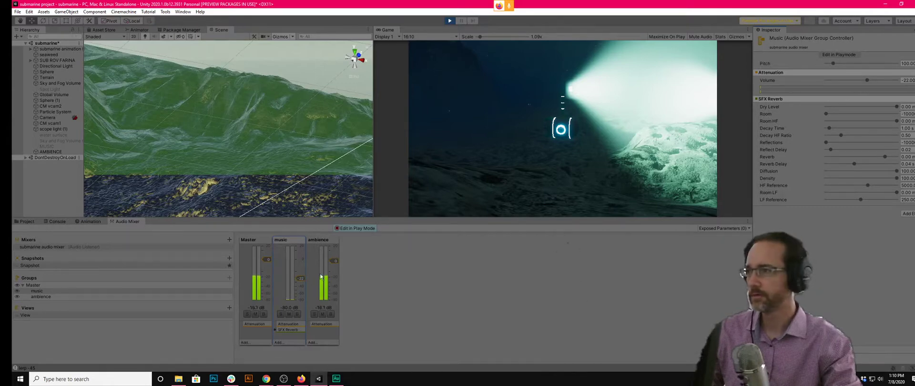
{"action": "left_click_drag", "start_coordinate": [301, 279], "coordinate": [298, 265]}
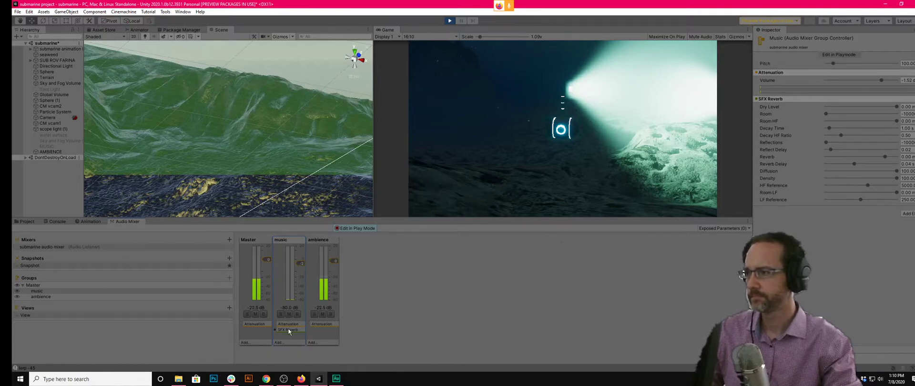
{"action": "left_click_drag", "start_coordinate": [300, 285], "coordinate": [301, 265]}
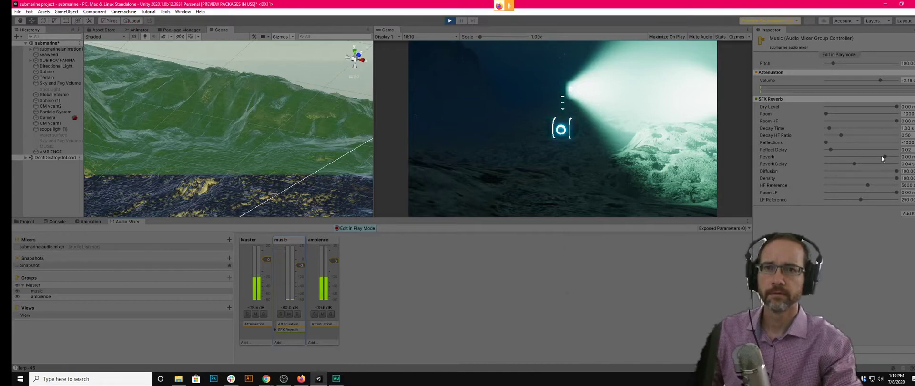
- Try out the SFX Reverb's Dry Level and Room on the music group and raise its Reverb value to about 59
{"action": "mouse_move", "coordinate": [884, 157]}
{"action": "left_mouse_down"}
{"action": "mouse_move", "coordinate": [892, 157]}
{"action": "mouse_move", "coordinate": [884, 158]}
{"action": "left_mouse_up"}
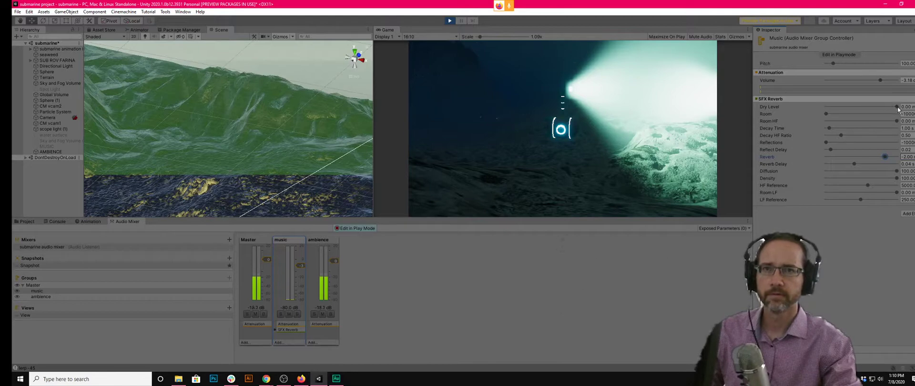
{"action": "left_click_drag", "start_coordinate": [897, 107], "coordinate": [858, 109]}
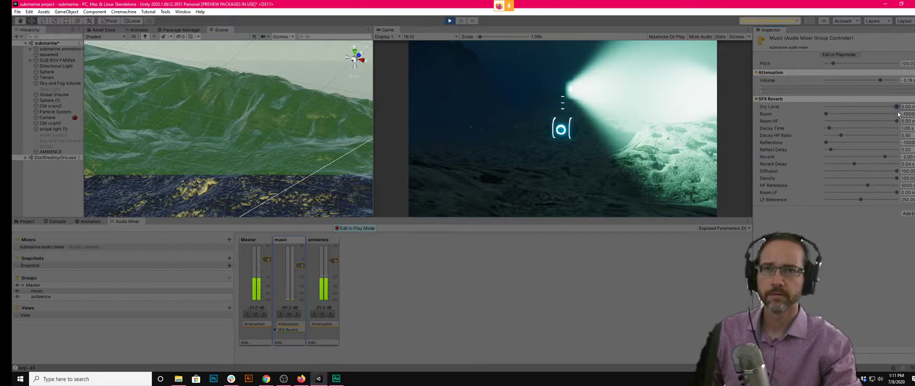
{"action": "left_click_drag", "start_coordinate": [827, 114], "coordinate": [839, 115]}
{"action": "left_click_drag", "start_coordinate": [887, 118], "coordinate": [826, 128]}
{"action": "left_click_drag", "start_coordinate": [883, 157], "coordinate": [886, 157]}
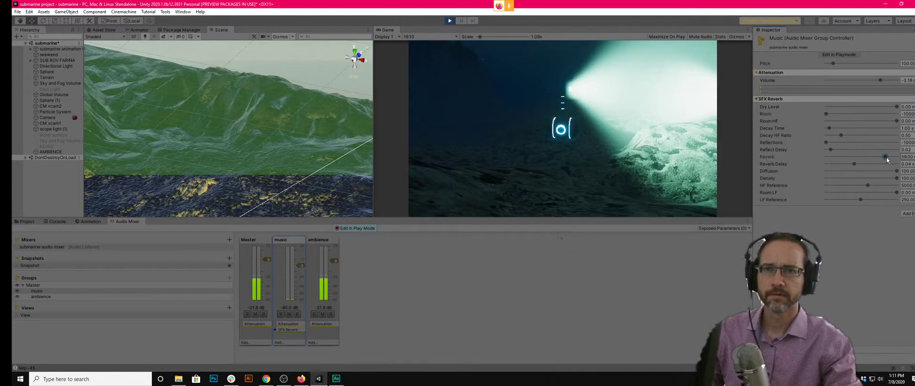
- Bypass the music group's SFX Reverb, set the group's volume to about -2.02 dB and stop the play test
{"action": "left_click", "coordinate": [275, 329]}
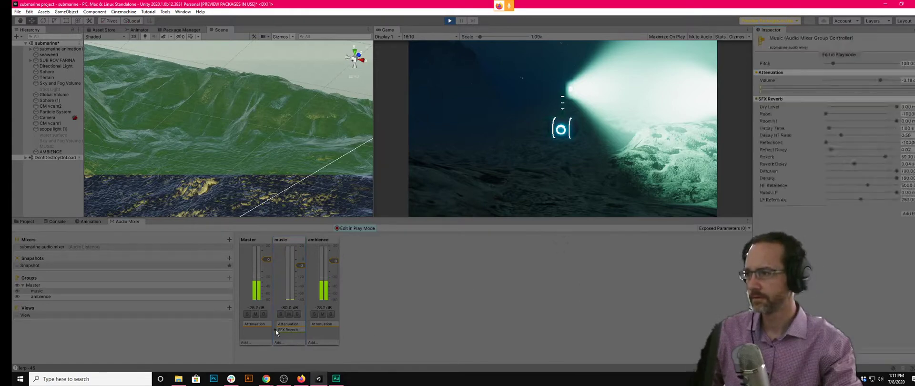
{"action": "left_click", "coordinate": [276, 329]}
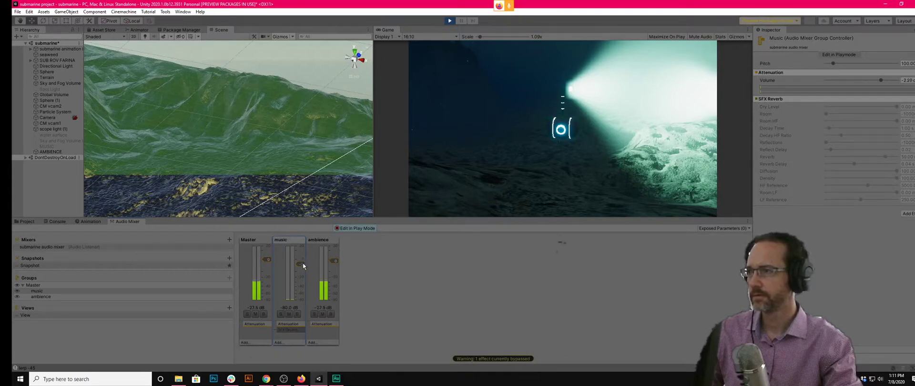
{"action": "left_click", "coordinate": [450, 21]}
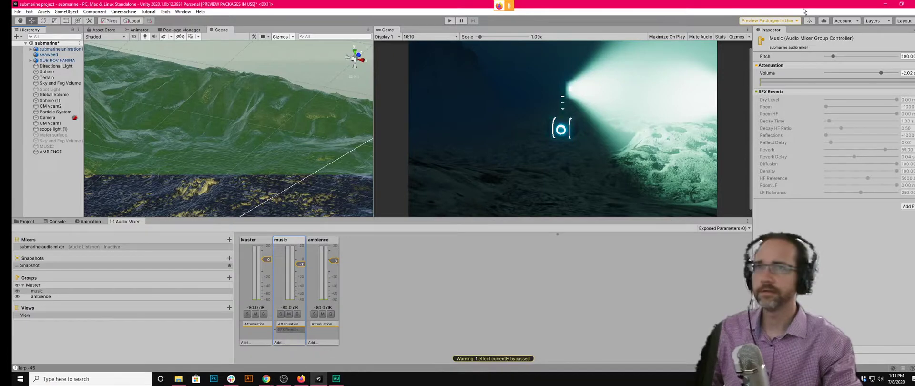
- Activate the MUSIC object, play the scene with mixer editing enabled and switch the music group's SFX Reverb back on
{"action": "left_click", "coordinate": [48, 146]}
{"action": "left_click", "coordinate": [772, 40]}
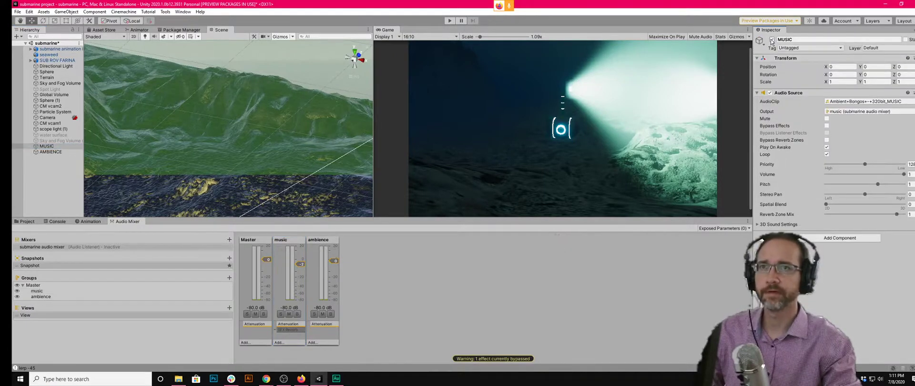
{"action": "left_click", "coordinate": [451, 21]}
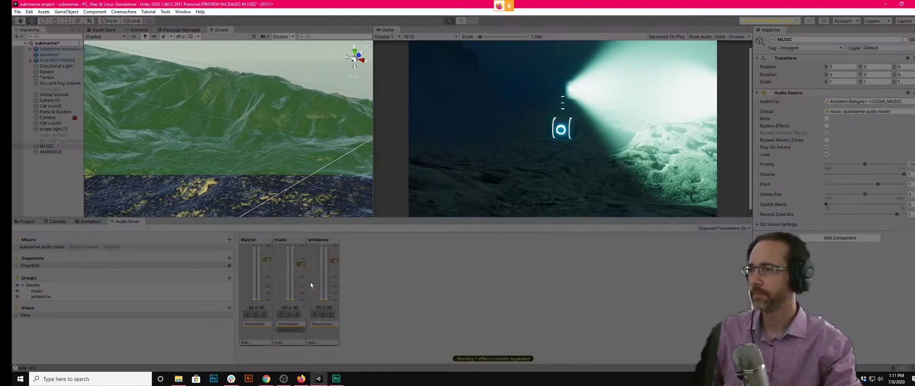
{"action": "left_click", "coordinate": [291, 331]}
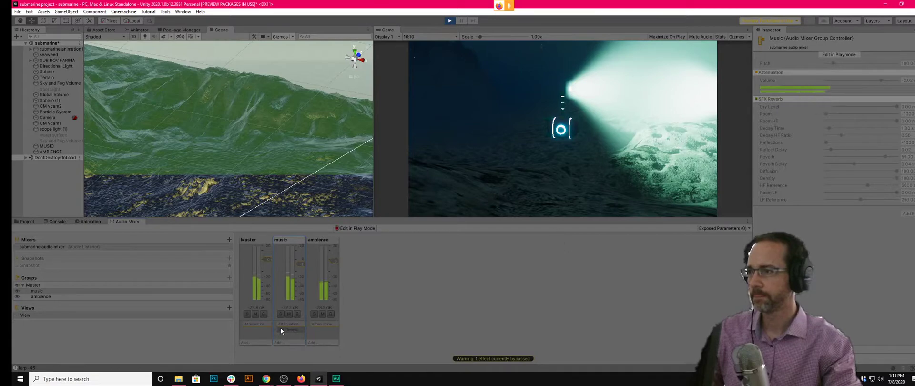
{"action": "left_click", "coordinate": [365, 227]}
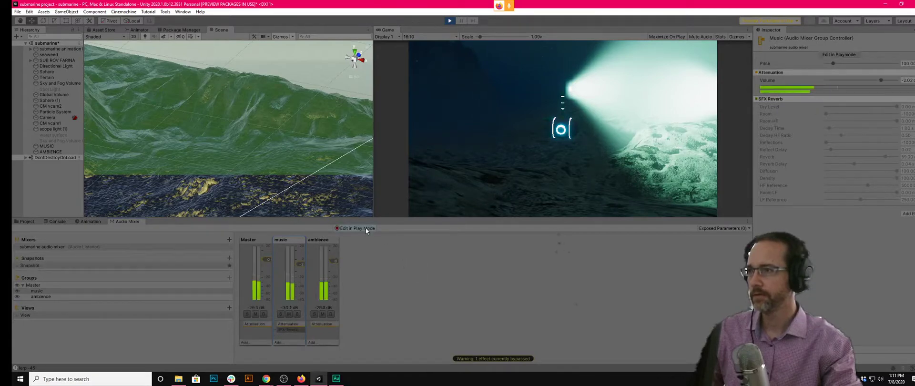
{"action": "left_click", "coordinate": [276, 330]}
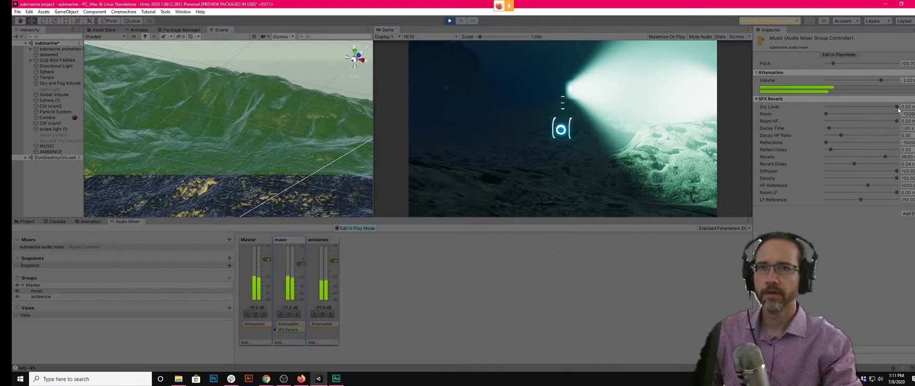
- Set the music reverb's Dry Level to about -2123 and its Room to about -2065 while the scene plays
{"action": "left_click_drag", "start_coordinate": [897, 108], "coordinate": [882, 119]}
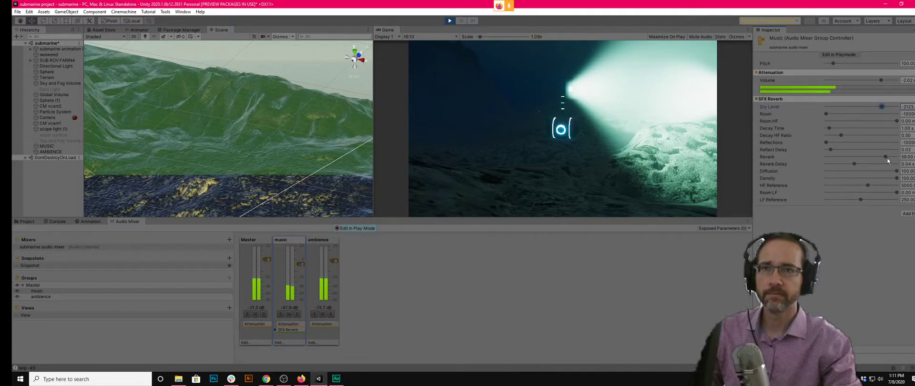
{"action": "left_click_drag", "start_coordinate": [827, 114], "coordinate": [884, 104]}
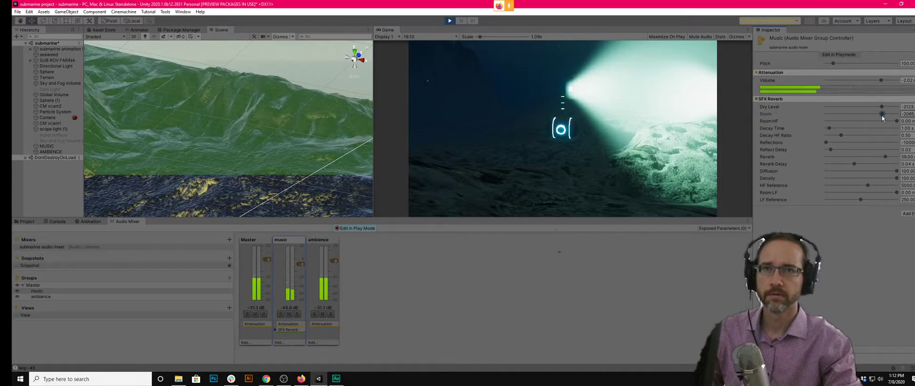
- Set the music group's Reverb to about -123, Room HF to about -708 and Room to about -2974, and stop the play test
{"action": "left_click_drag", "start_coordinate": [882, 115], "coordinate": [883, 114]}
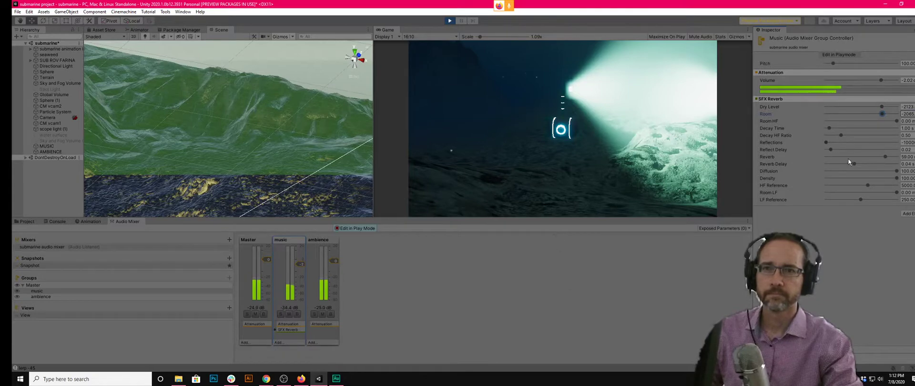
{"action": "left_click_drag", "start_coordinate": [884, 157], "coordinate": [884, 156]}
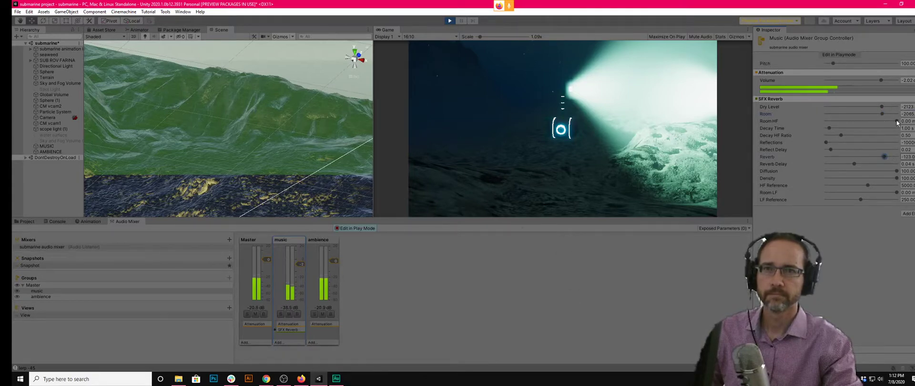
{"action": "left_click_drag", "start_coordinate": [896, 120], "coordinate": [882, 113]}
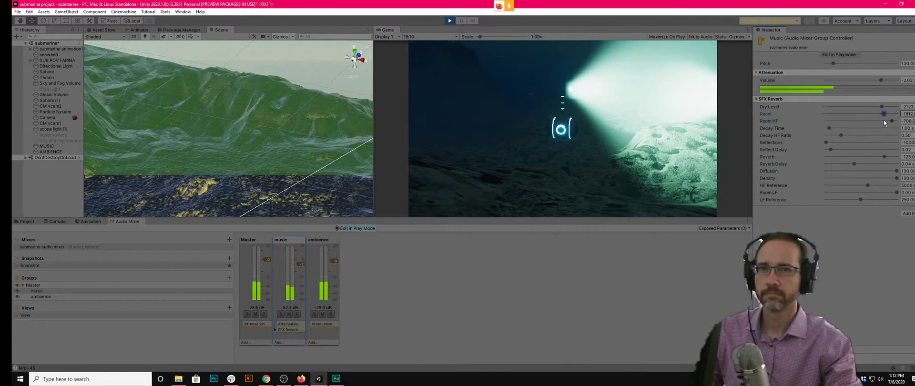
{"action": "left_click_drag", "start_coordinate": [884, 113], "coordinate": [876, 113]}
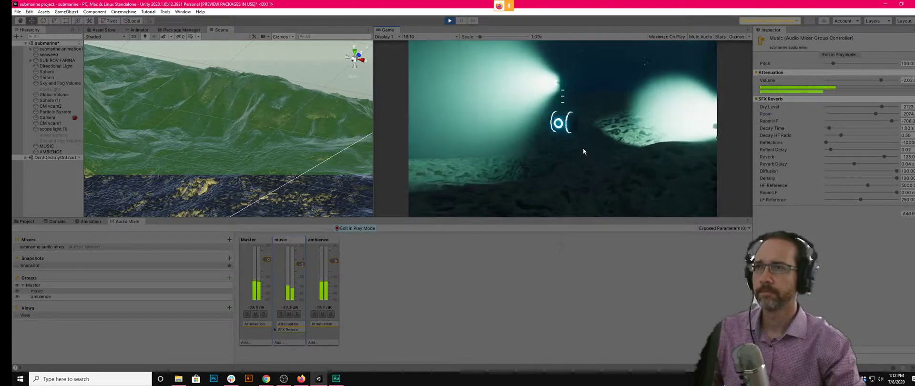
{"action": "left_click", "coordinate": [448, 20]}
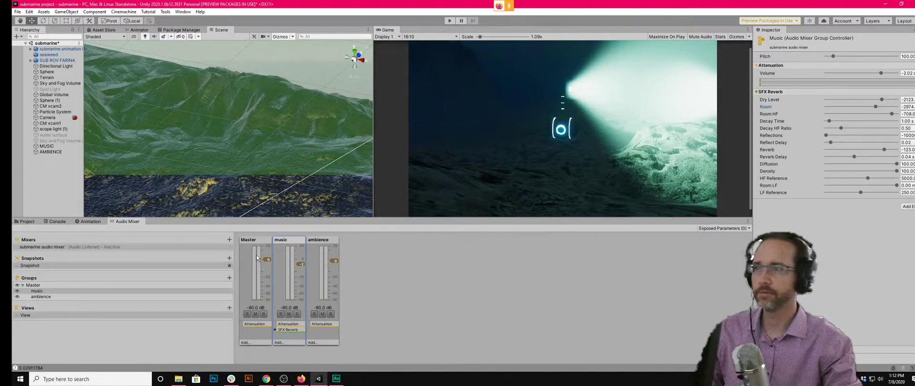
- Select the AMBIENCE object and examine its Audio Source settings
{"action": "left_click", "coordinate": [50, 151]}
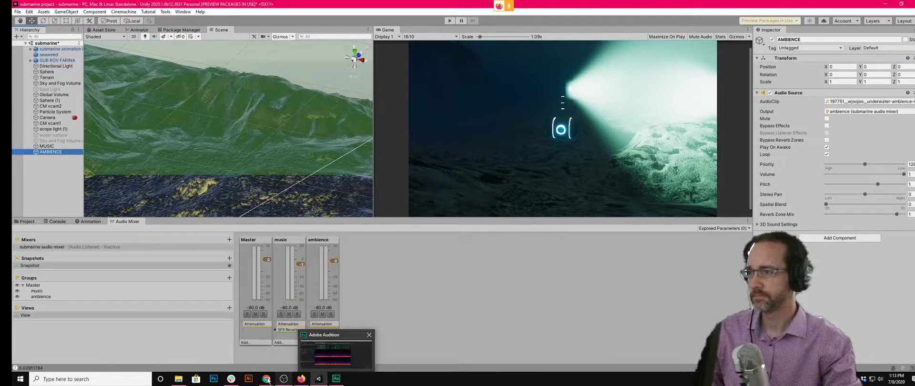
{"action": "mouse_move", "coordinate": [267, 380]}
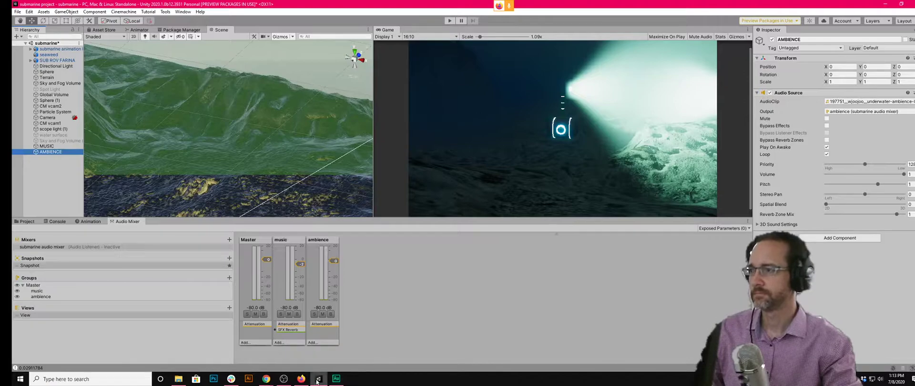